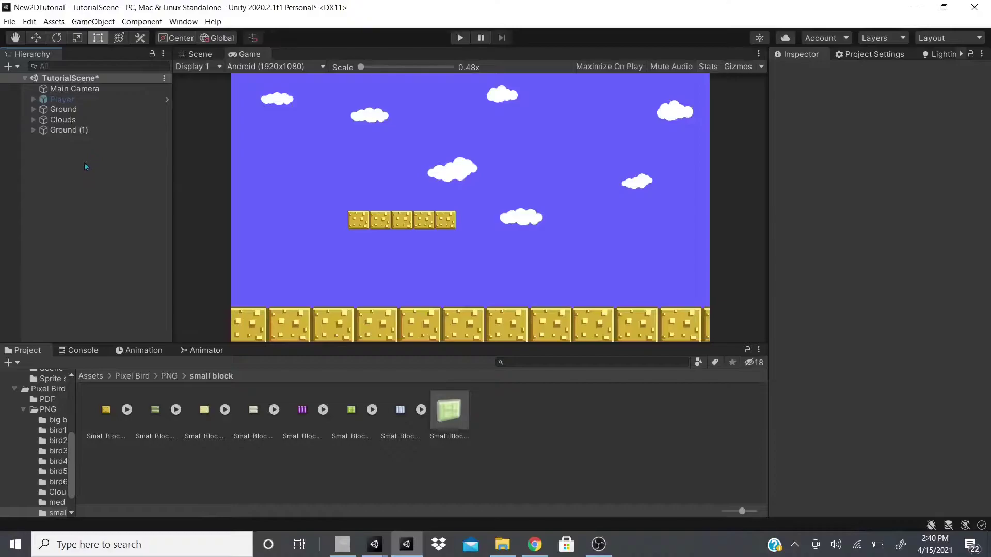
- Create an empty GameObject, browse its Physics 2D components, then delete it again
{"action": "right_click", "coordinate": [84, 160]}
{"action": "left_click", "coordinate": [136, 293]}
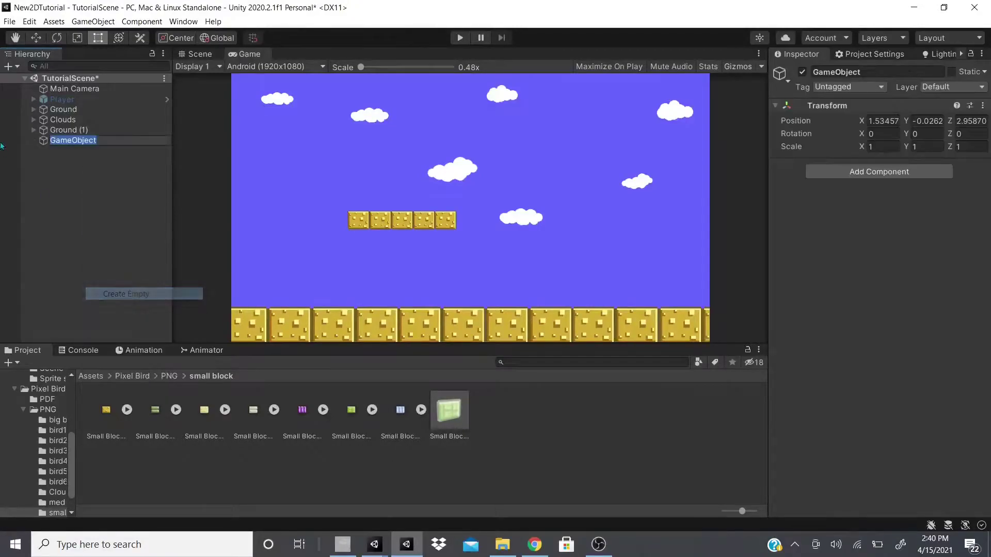
{"action": "key", "text": "Return"}
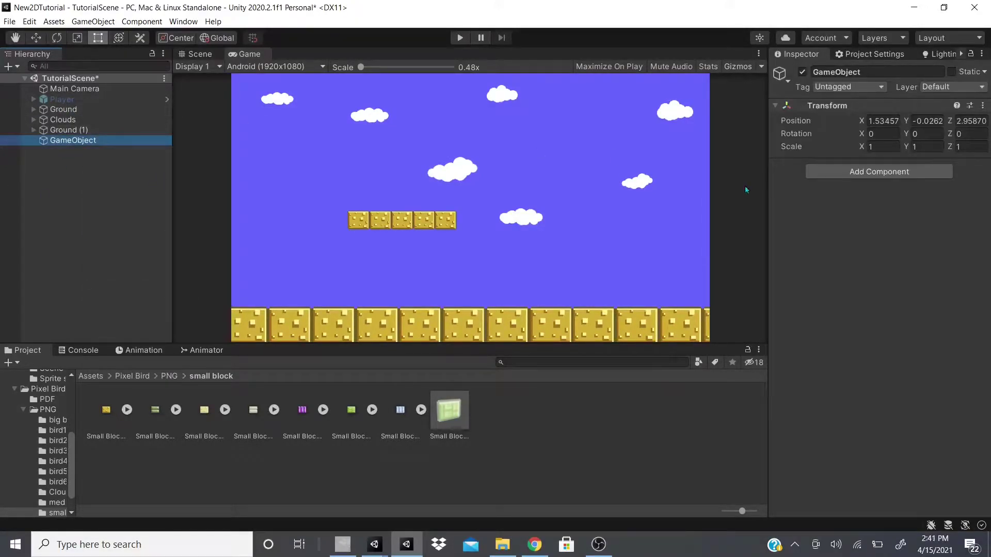
{"action": "left_click", "coordinate": [879, 171]}
{"action": "left_click", "coordinate": [884, 321]}
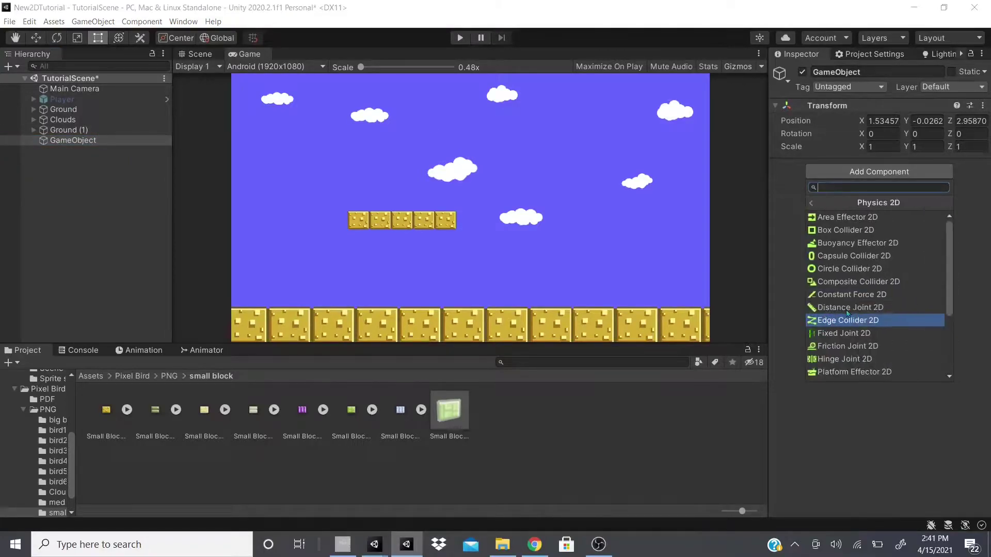
{"action": "scroll", "coordinate": [878, 248], "scroll_direction": "down", "scroll_amount": 1}
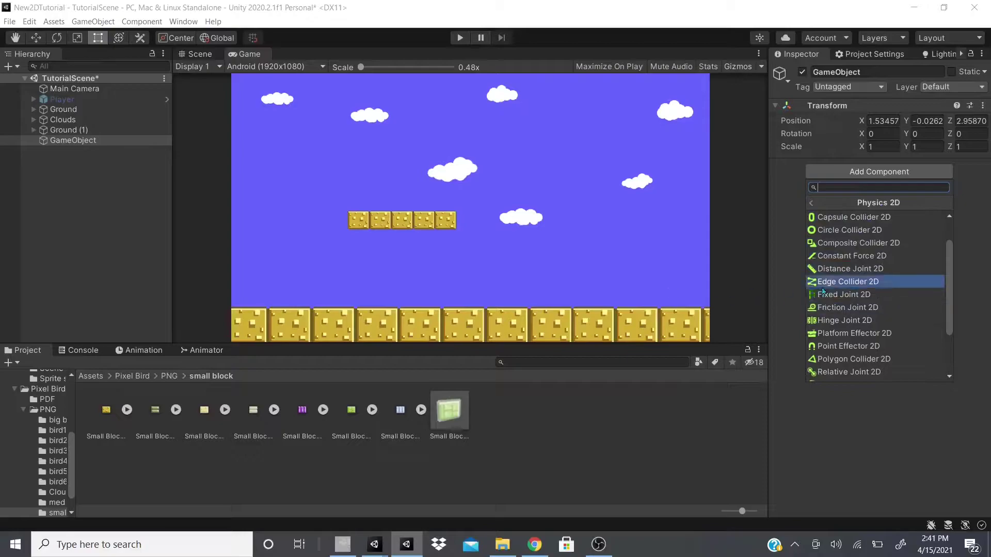
{"action": "right_click", "coordinate": [94, 138]}
{"action": "left_click", "coordinate": [124, 222]}
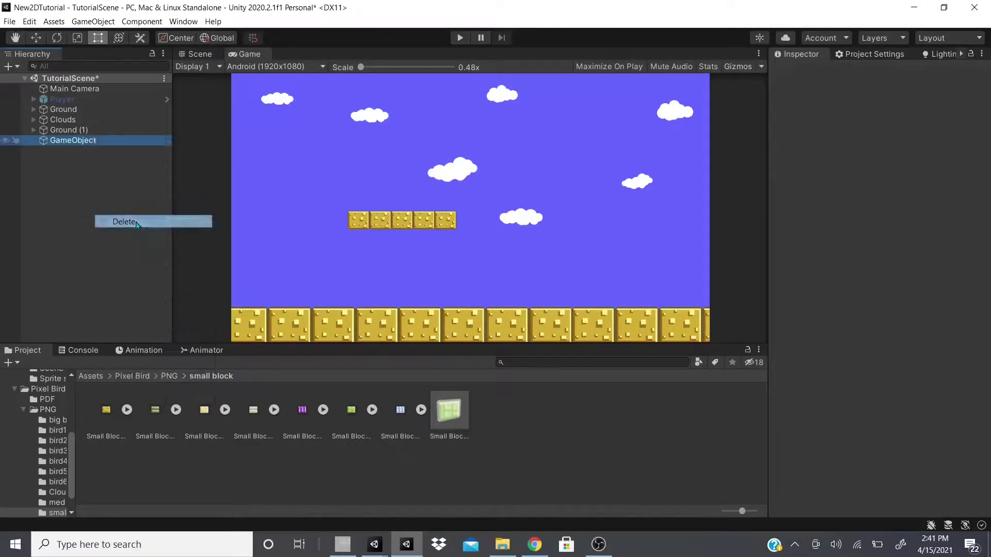
- Add a Fixed Joint 2D from Physics 2D to the Ground (1) platform
{"action": "right_click", "coordinate": [69, 130]}
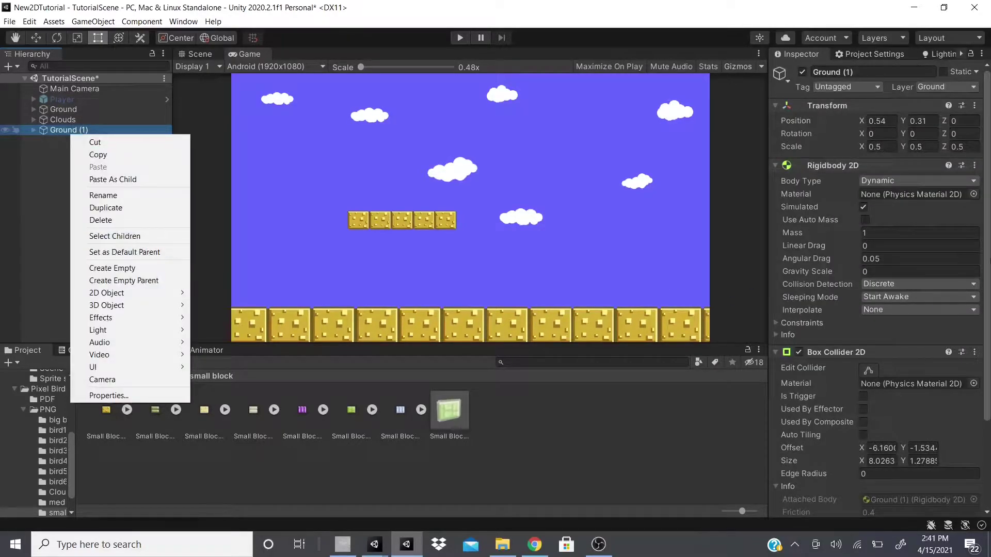
{"action": "scroll", "coordinate": [877, 258], "scroll_direction": "down", "scroll_amount": 5}
{"action": "left_click", "coordinate": [877, 500]}
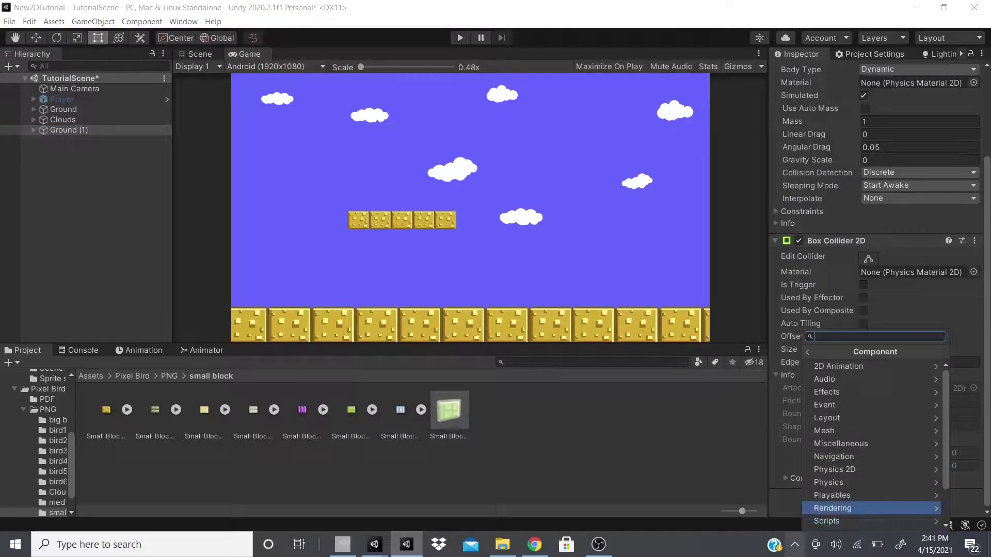
{"action": "left_click", "coordinate": [834, 470]}
{"action": "left_click", "coordinate": [839, 442]}
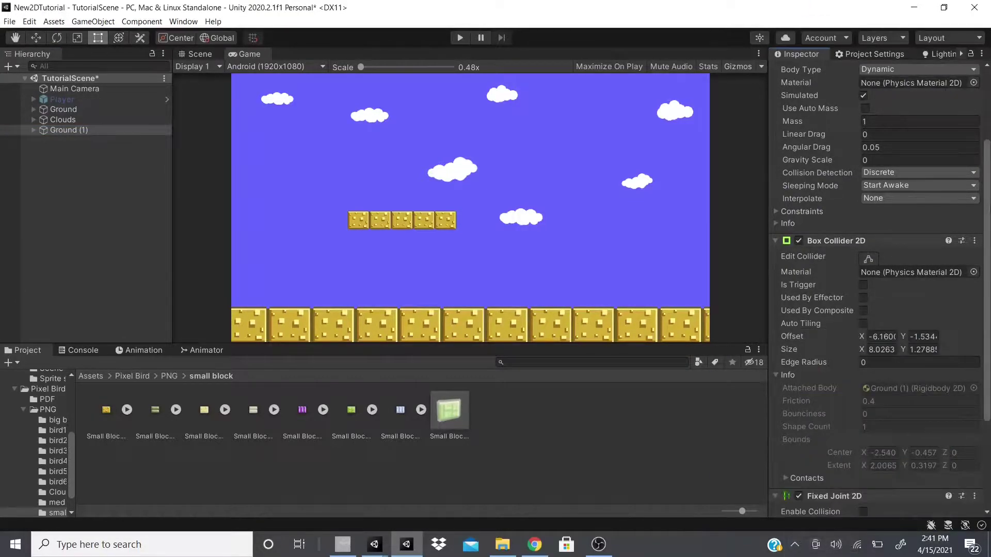
{"action": "scroll", "coordinate": [878, 361], "scroll_direction": "down", "scroll_amount": 5}
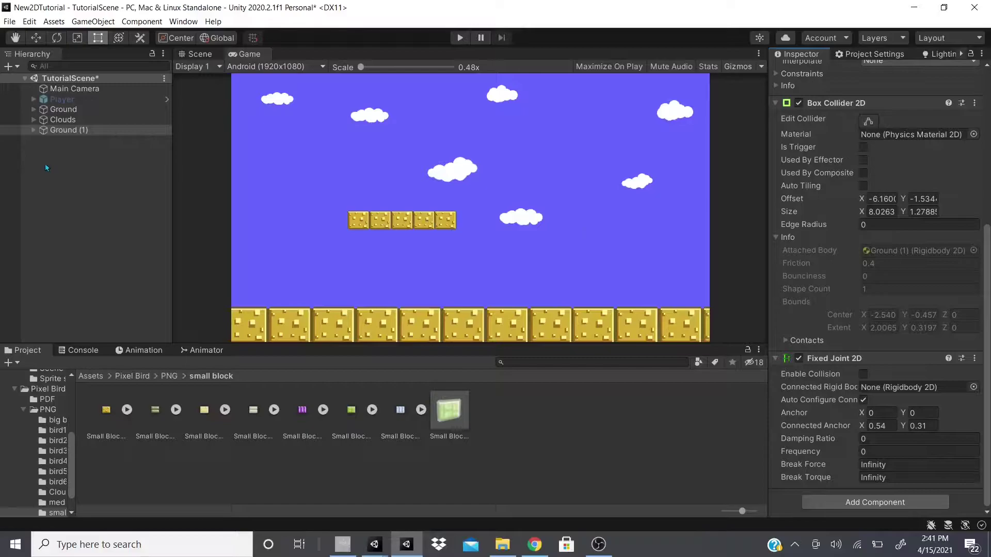
{"action": "left_click", "coordinate": [76, 131]}
- Duplicate Ground (1) as Ground (2) at Position X 6.68 and move the cloud above it up
{"action": "key", "text": "ctrl+d"}
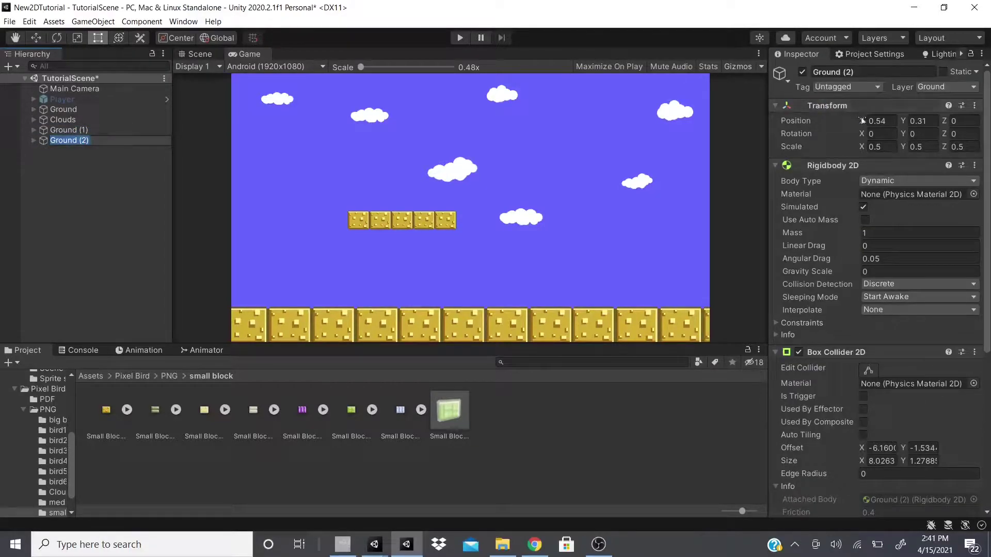
{"action": "left_click_drag", "start_coordinate": [861, 121], "coordinate": [918, 120]}
{"action": "scroll", "coordinate": [965, 324], "scroll_direction": "down", "scroll_amount": 5}
{"action": "scroll", "coordinate": [965, 324], "scroll_direction": "up", "scroll_amount": 5}
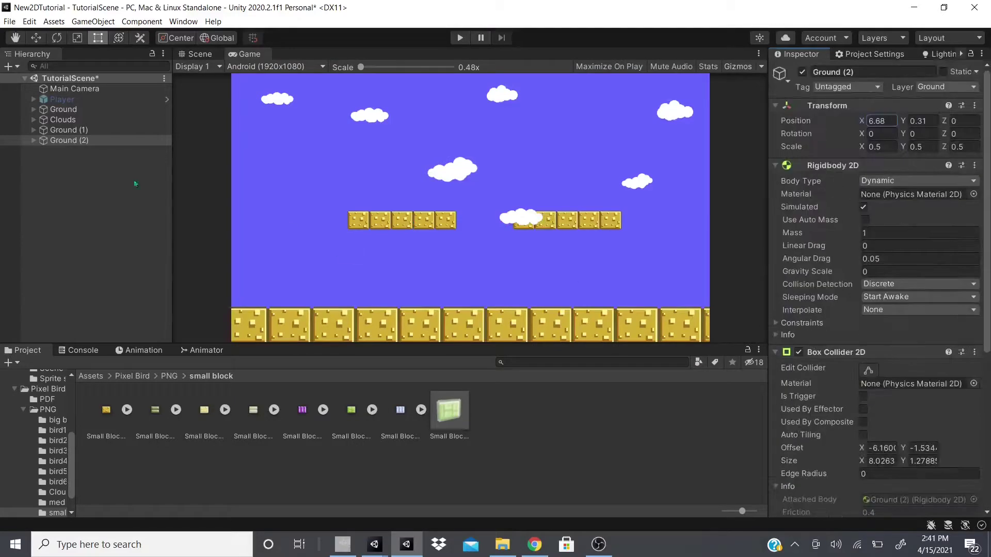
{"action": "left_click", "coordinate": [34, 110]}
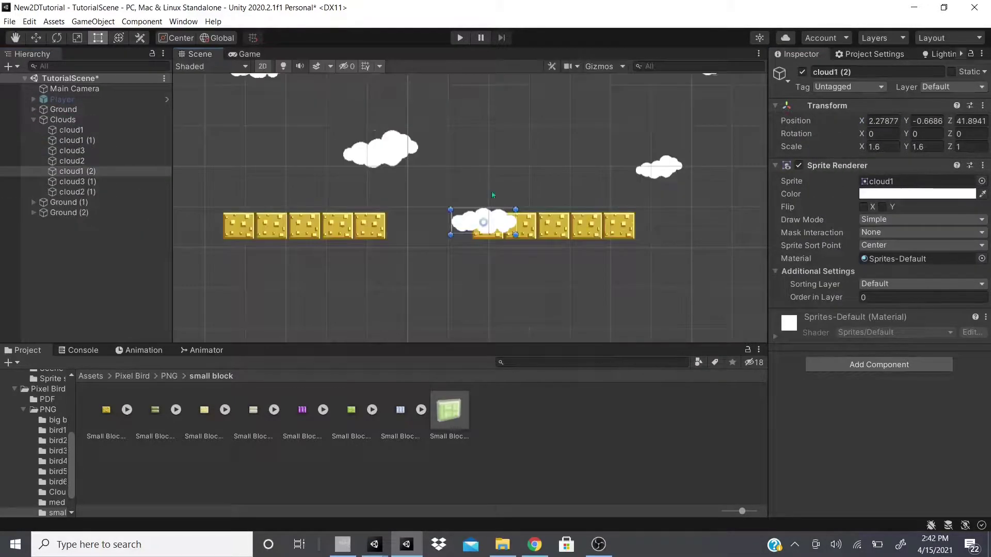
{"action": "left_click_drag", "start_coordinate": [488, 222], "coordinate": [516, 124]}
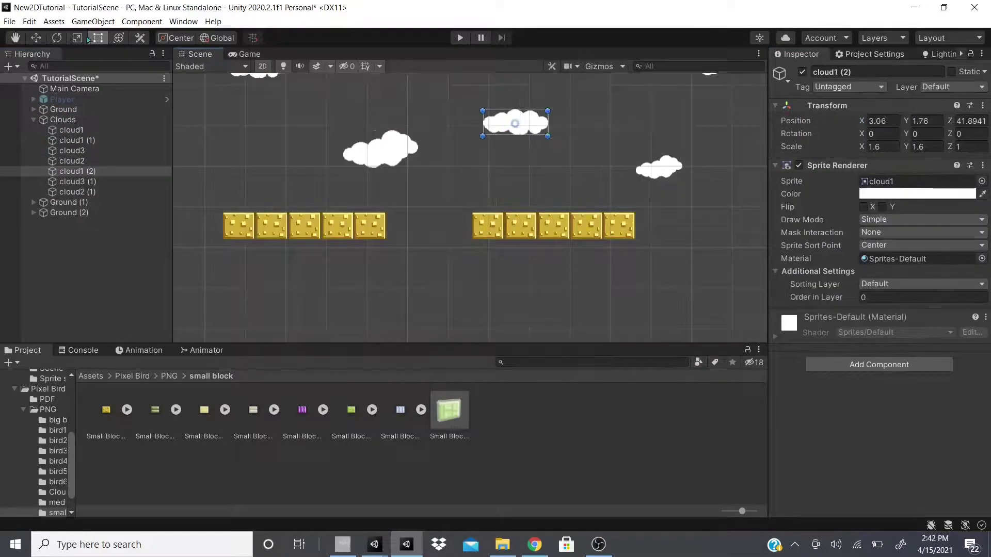
{"action": "left_click", "coordinate": [246, 54]}
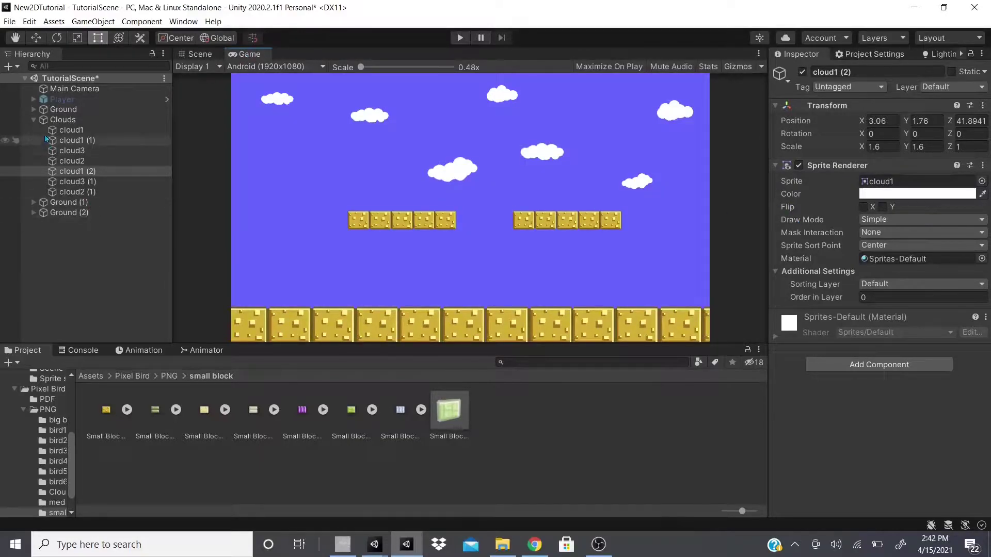
{"action": "left_click", "coordinate": [33, 119]}
- Remove Ground (2)'s Fixed Joint 2D and make it Ground (1)'s Connected Rigid Body
{"action": "left_click", "coordinate": [68, 140]}
{"action": "scroll", "coordinate": [968, 371], "scroll_direction": "down", "scroll_amount": 5}
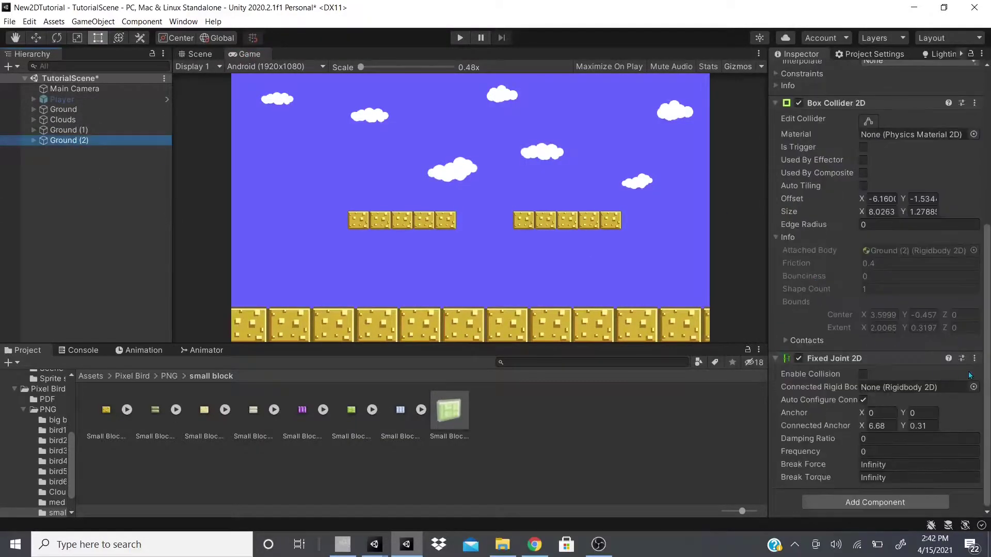
{"action": "left_click", "coordinate": [974, 358]}
{"action": "left_click", "coordinate": [801, 398]}
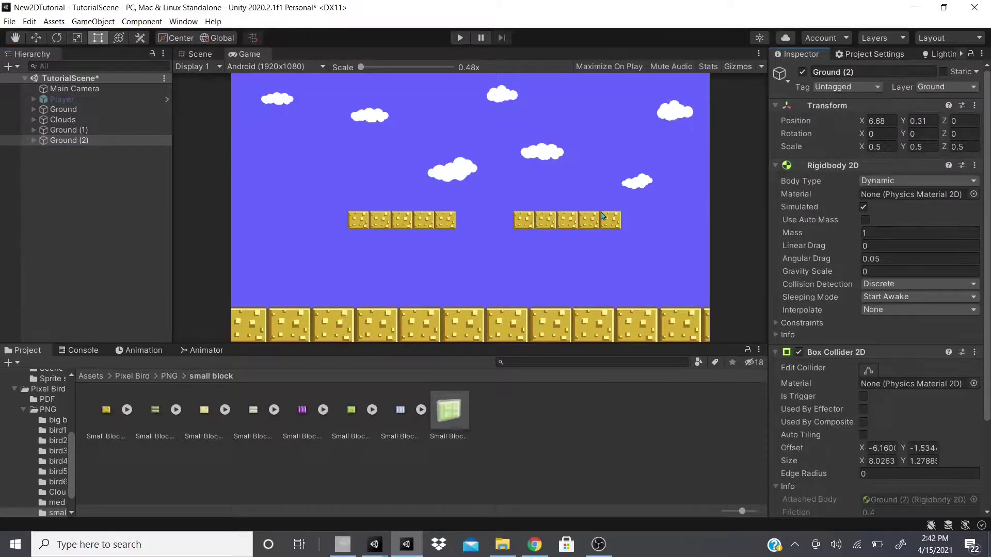
{"action": "left_click_drag", "start_coordinate": [68, 130], "coordinate": [896, 411]}
{"action": "scroll", "coordinate": [878, 310], "scroll_direction": "down", "scroll_amount": 5}
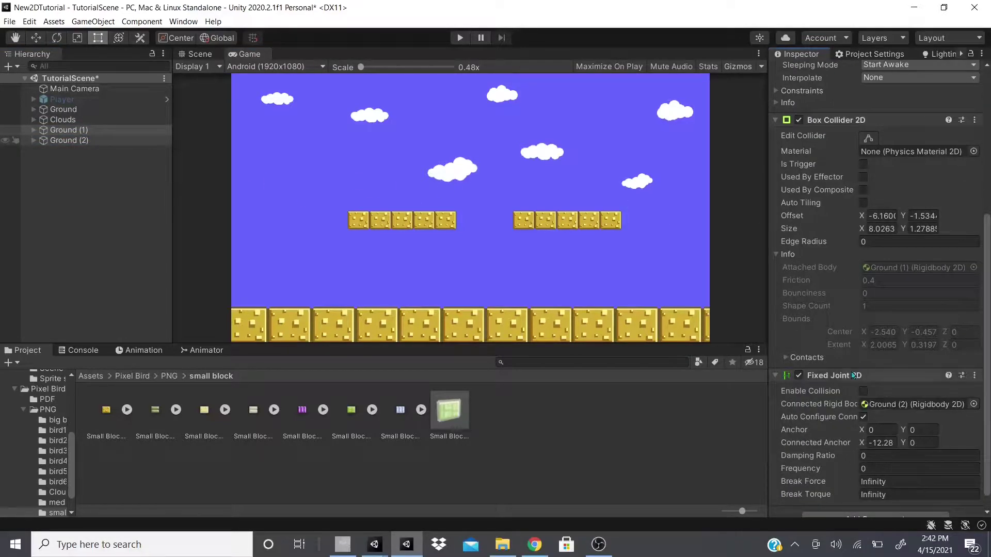
{"action": "left_click", "coordinate": [68, 130]}
- Rename Ground (1) to LeftGround and Ground (2) to RightGround
{"action": "left_click", "coordinate": [873, 71]}
{"action": "type", "text": "L"}
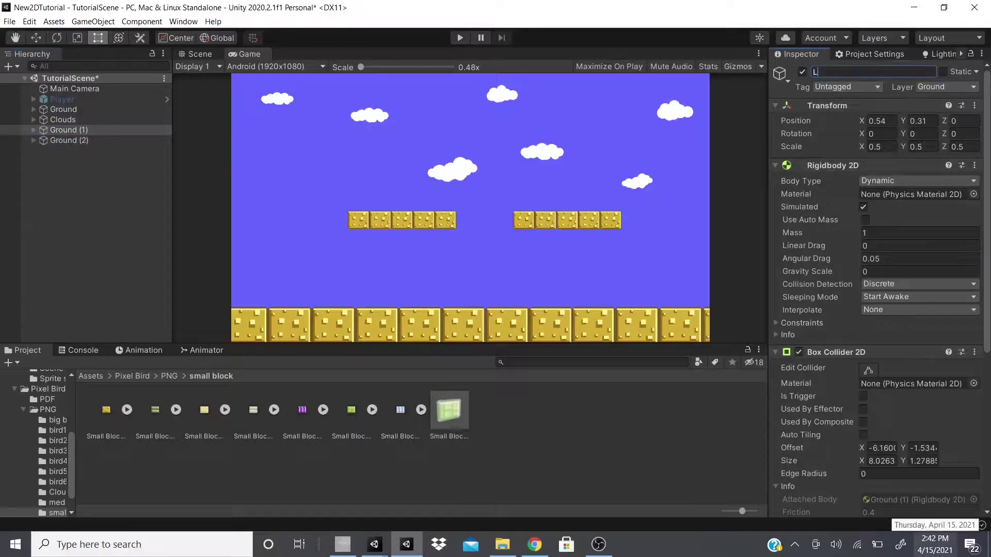
{"action": "type", "text": "eftGround"}
{"action": "left_click", "coordinate": [68, 141]}
{"action": "left_click", "coordinate": [873, 72]}
{"action": "type", "text": "RightGrou"}
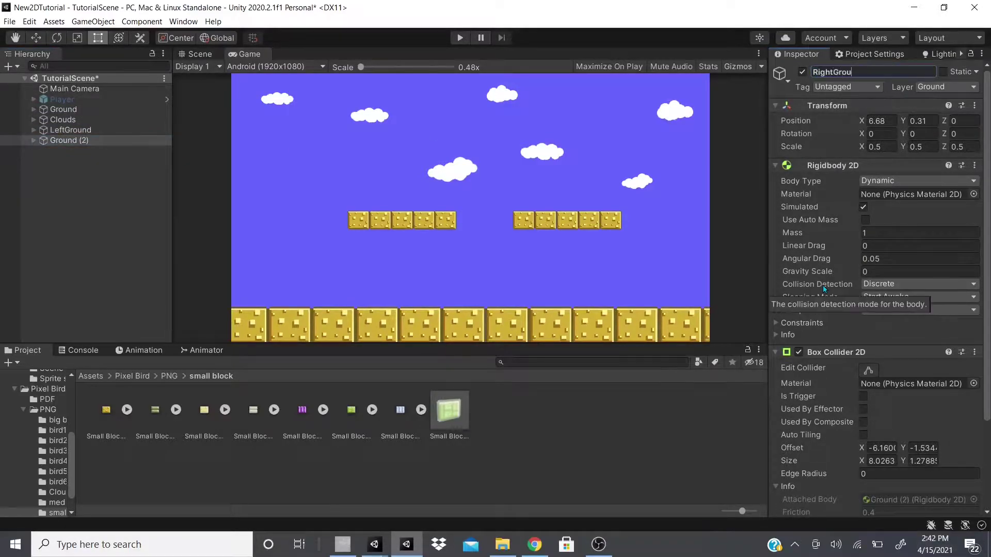
{"action": "type", "text": "nd"}
{"action": "key", "text": "Return"}
- Compare the LeftGround and RightGround components and widen the Inspector panel
{"action": "left_click", "coordinate": [70, 130]}
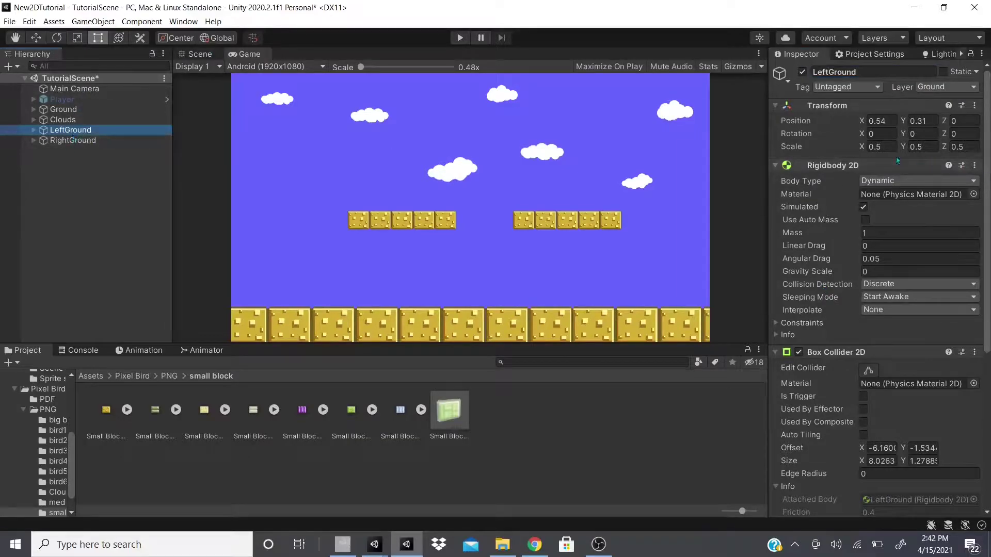
{"action": "scroll", "coordinate": [878, 356], "scroll_direction": "down", "scroll_amount": 5}
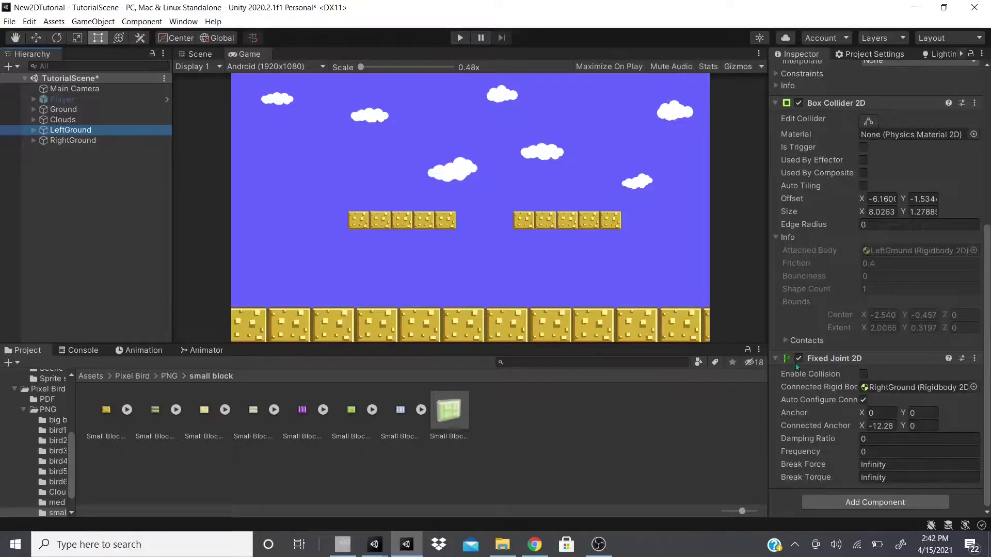
{"action": "left_click", "coordinate": [122, 140]}
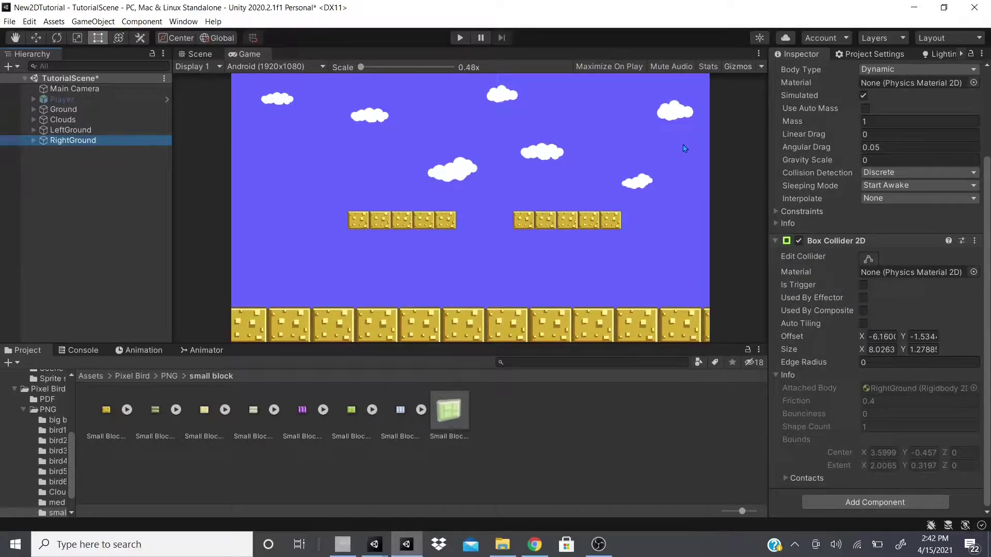
{"action": "scroll", "coordinate": [834, 258], "scroll_direction": "up", "scroll_amount": 3}
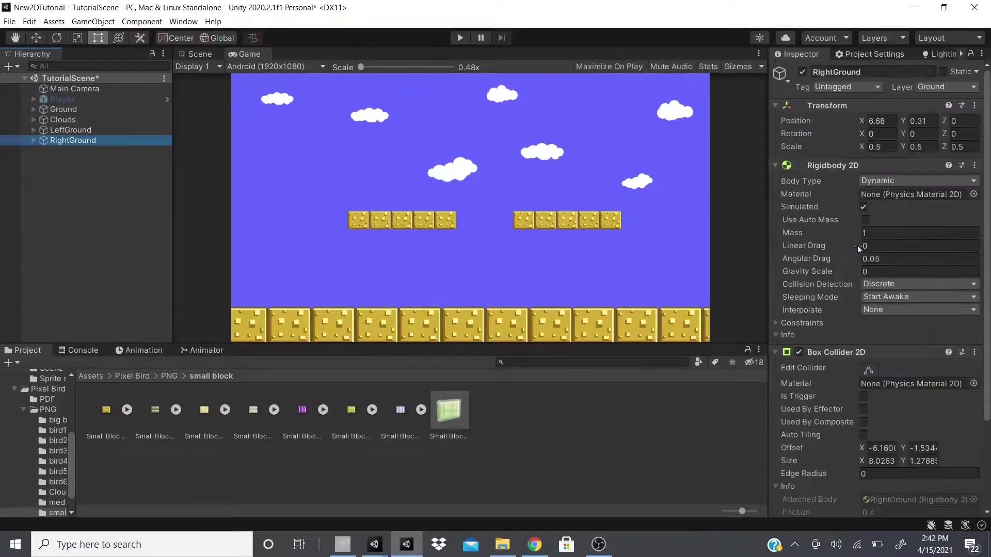
{"action": "left_click", "coordinate": [70, 130]}
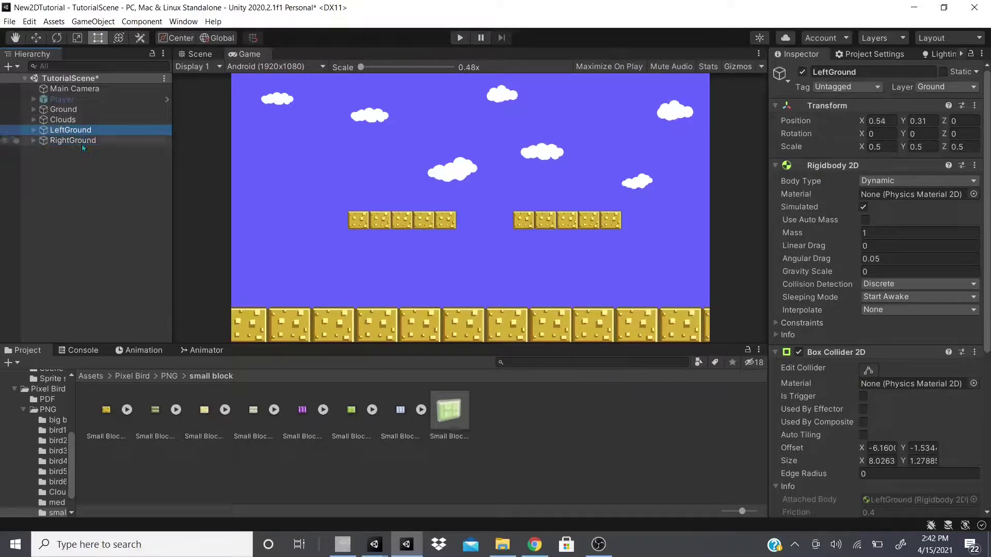
{"action": "scroll", "coordinate": [895, 335], "scroll_direction": "down", "scroll_amount": 3}
{"action": "scroll", "coordinate": [894, 335], "scroll_direction": "down", "scroll_amount": 3}
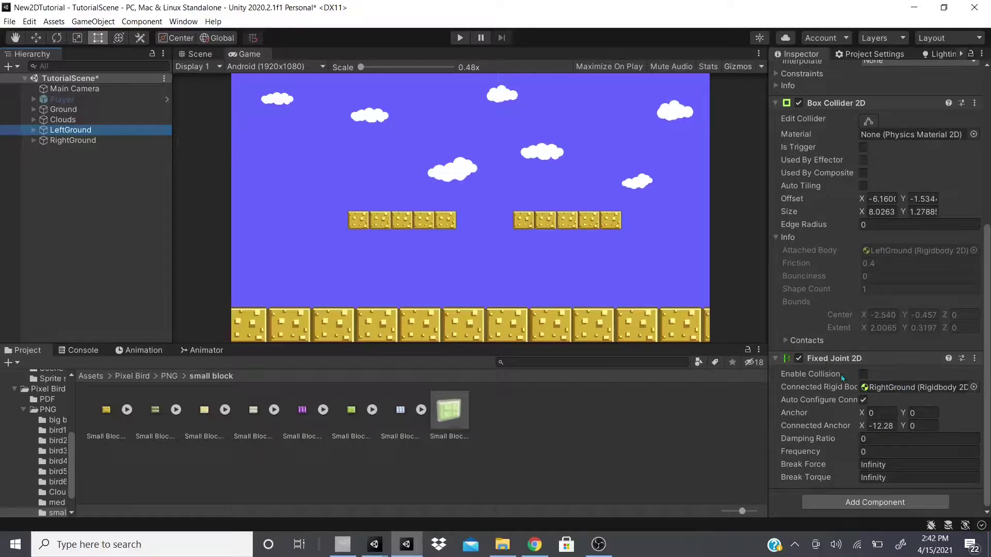
{"action": "left_click_drag", "start_coordinate": [770, 392], "coordinate": [732, 394]}
- Show the Console, enlarge the Game view, and briefly start and stop Play mode
{"action": "left_click", "coordinate": [79, 350]}
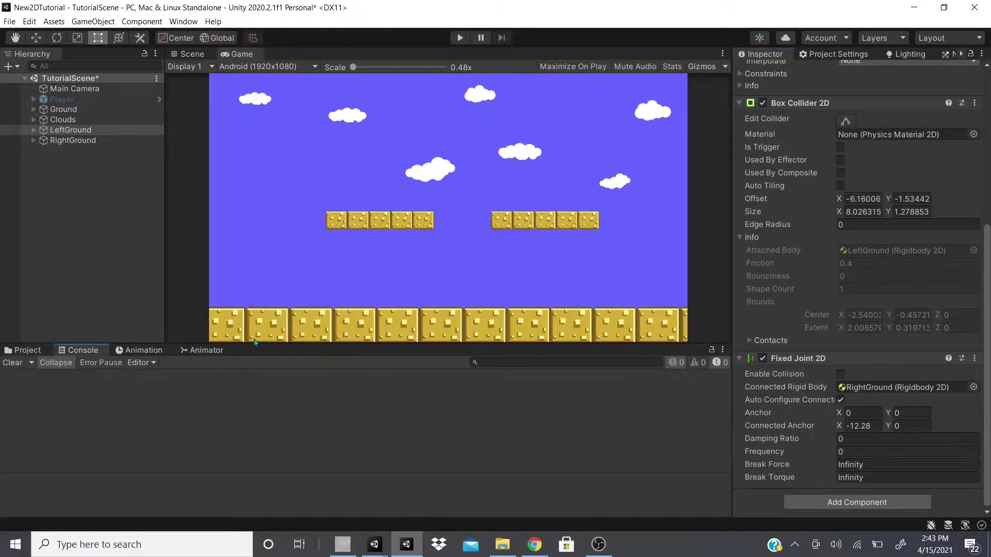
{"action": "left_click_drag", "start_coordinate": [254, 345], "coordinate": [253, 441]}
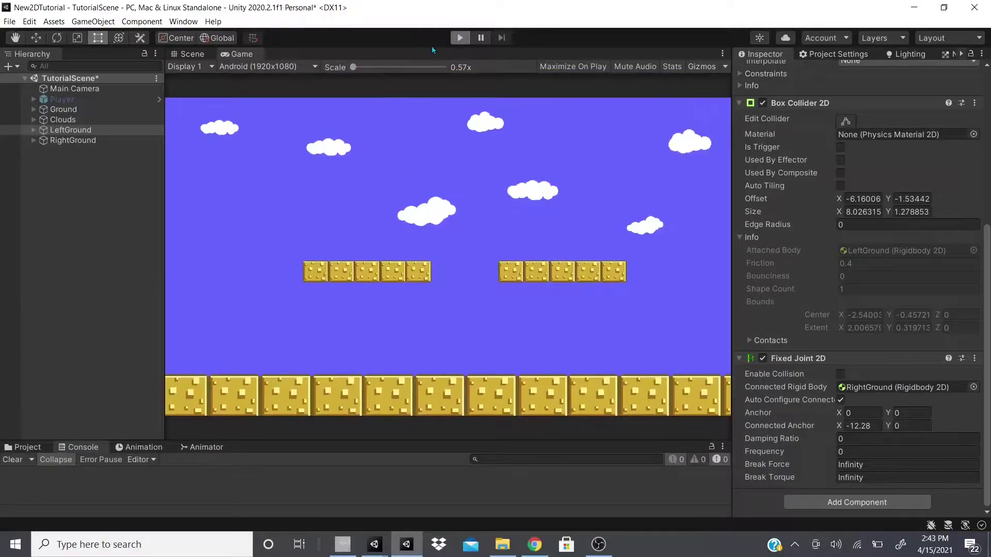
{"action": "left_click", "coordinate": [460, 38]}
{"action": "left_click", "coordinate": [460, 37]}
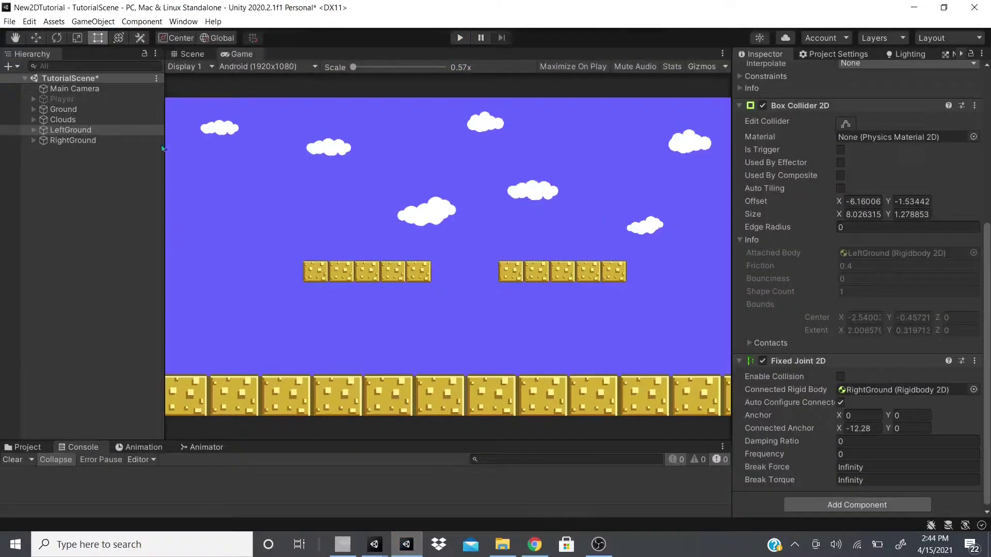
- Set the Player object active again so the hero stands on the ground
{"action": "left_click", "coordinate": [53, 100]}
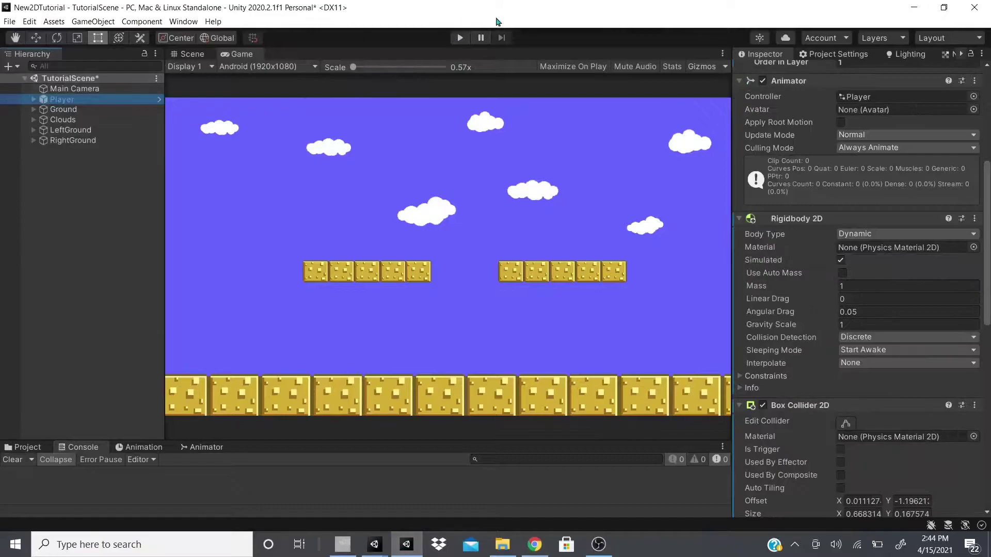
{"action": "scroll", "coordinate": [762, 103], "scroll_direction": "up", "scroll_amount": 5}
{"action": "left_click", "coordinate": [767, 72]}
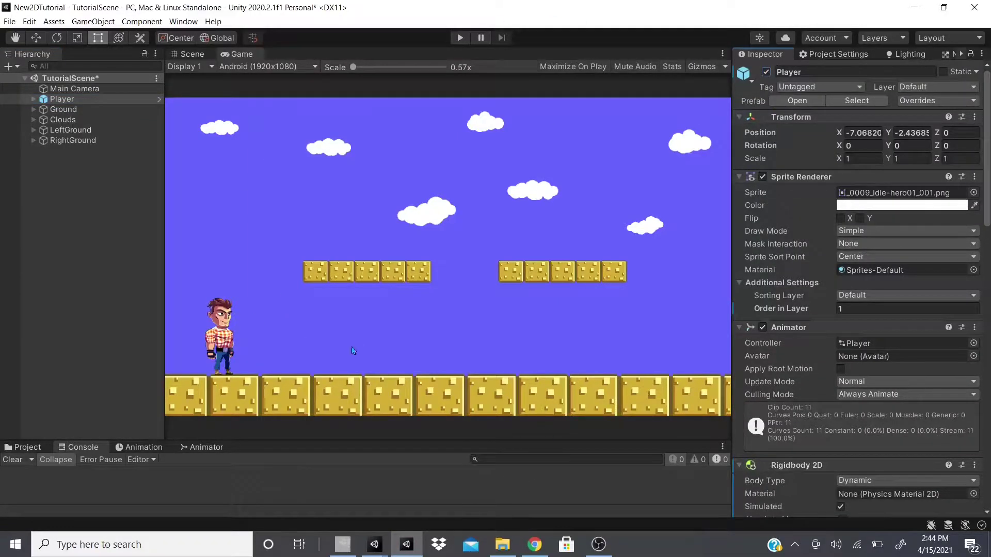
- Review the 2D Demo Character sprite sheet store page and its animation list, then return to Unity
{"action": "left_click", "coordinate": [534, 554]}
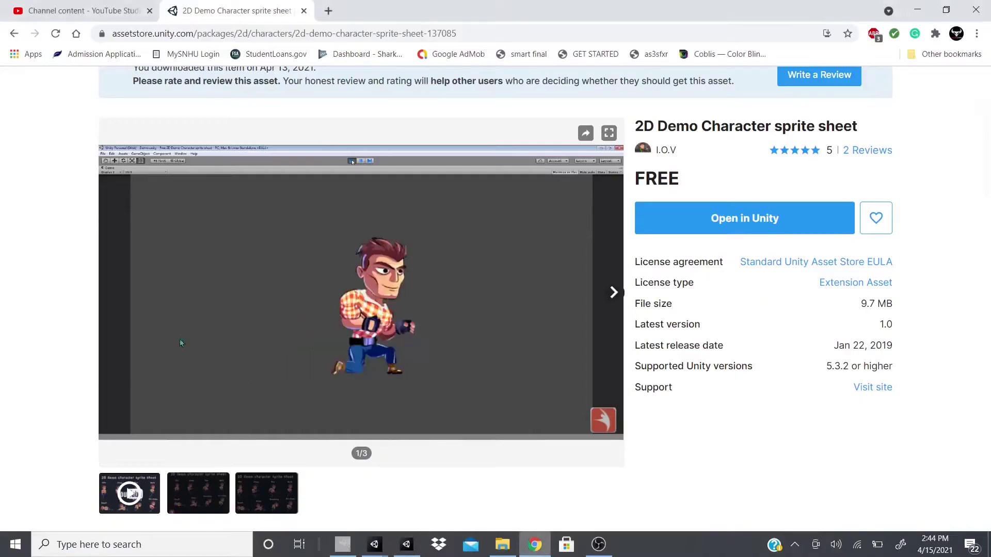
{"action": "left_click_drag", "start_coordinate": [642, 130], "coordinate": [886, 128]}
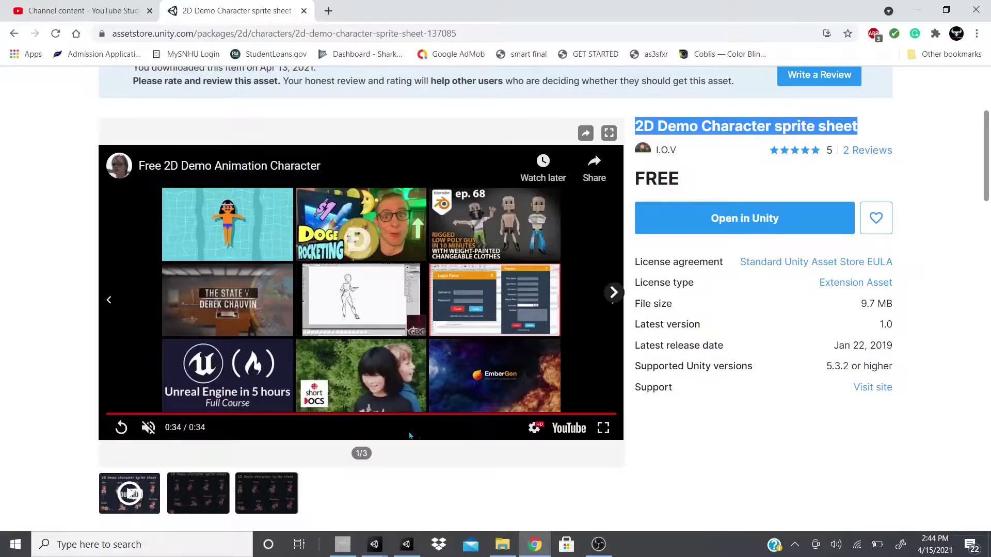
{"action": "scroll", "coordinate": [398, 436], "scroll_direction": "down", "scroll_amount": 7}
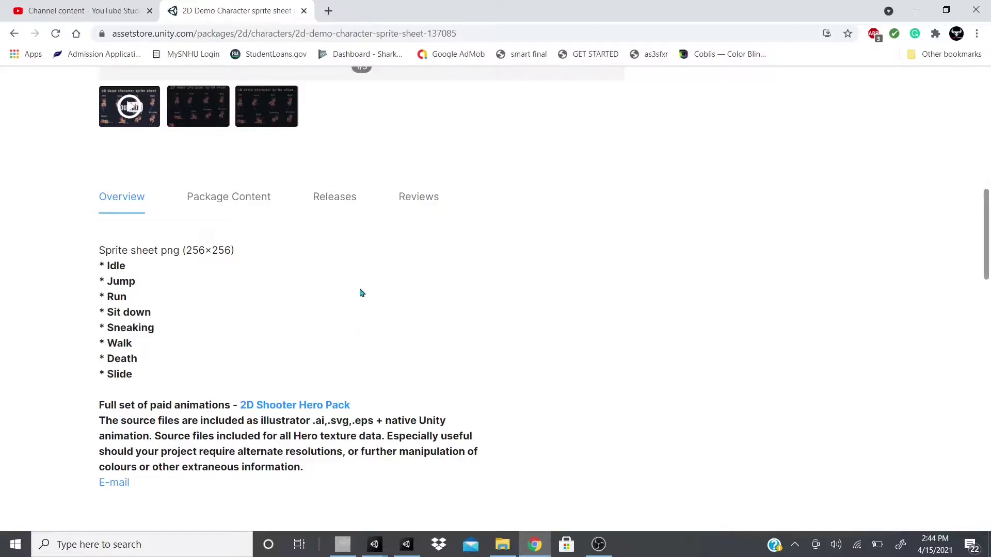
{"action": "left_click", "coordinate": [924, 6]}
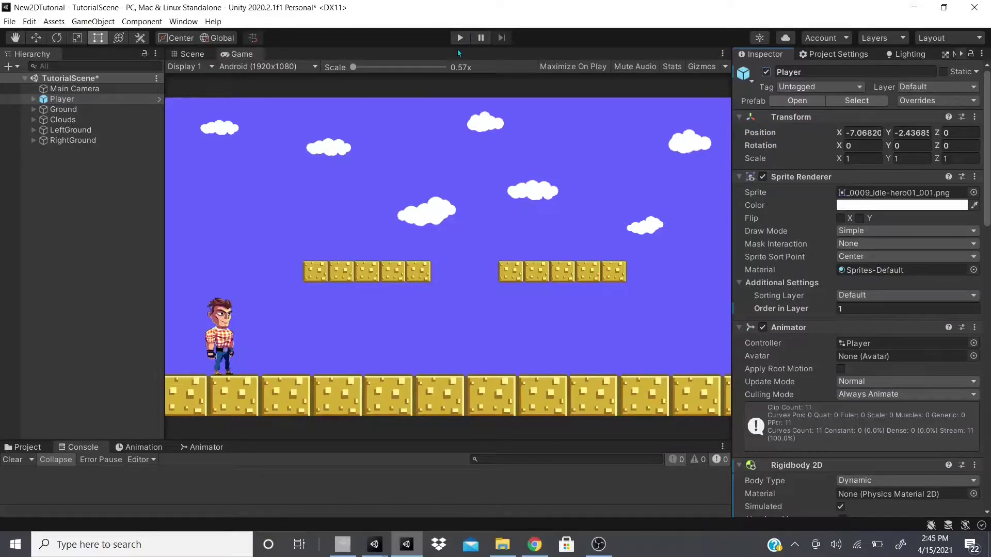
- Switch to the Scene view, enable Edit Collider on the Player's Box Collider 2D, and frame the player
{"action": "scroll", "coordinate": [787, 283], "scroll_direction": "down", "scroll_amount": 10}
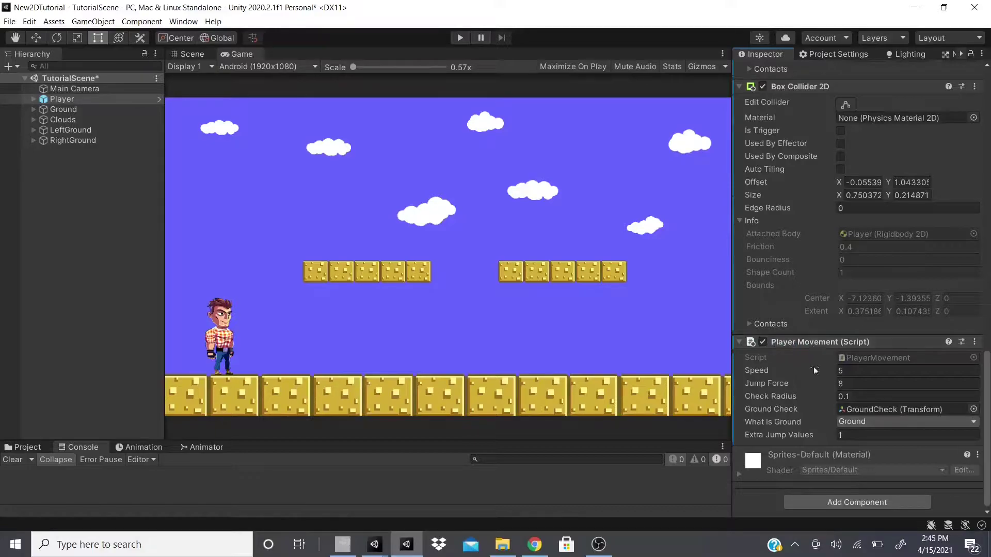
{"action": "scroll", "coordinate": [831, 383], "scroll_direction": "up", "scroll_amount": 4}
{"action": "scroll", "coordinate": [831, 383], "scroll_direction": "up", "scroll_amount": 10}
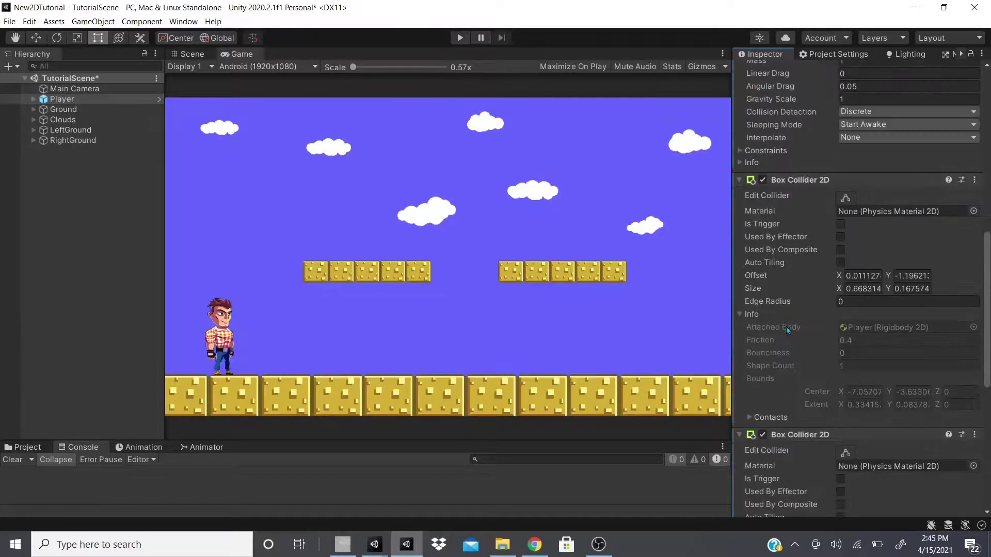
{"action": "scroll", "coordinate": [786, 297], "scroll_direction": "down", "scroll_amount": 4}
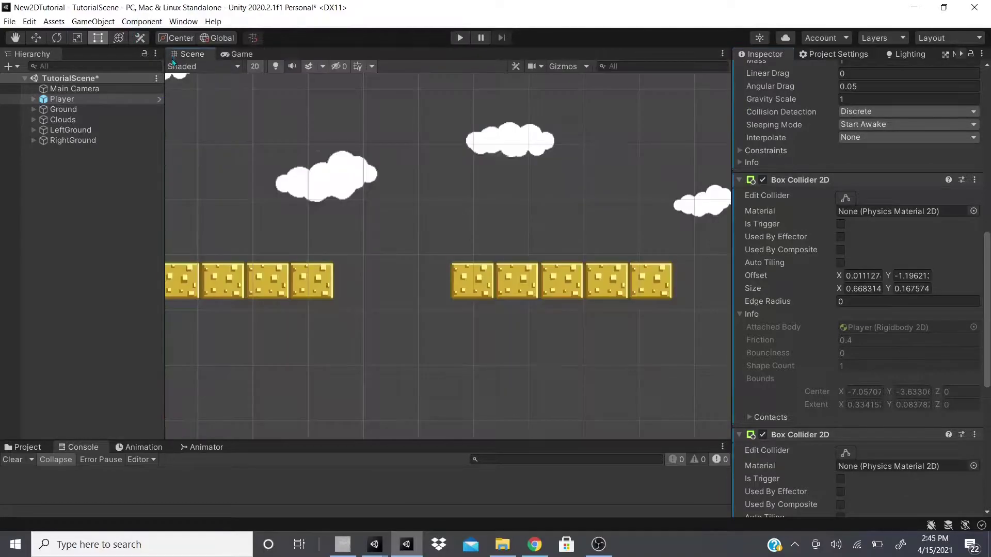
{"action": "left_click", "coordinate": [172, 54]}
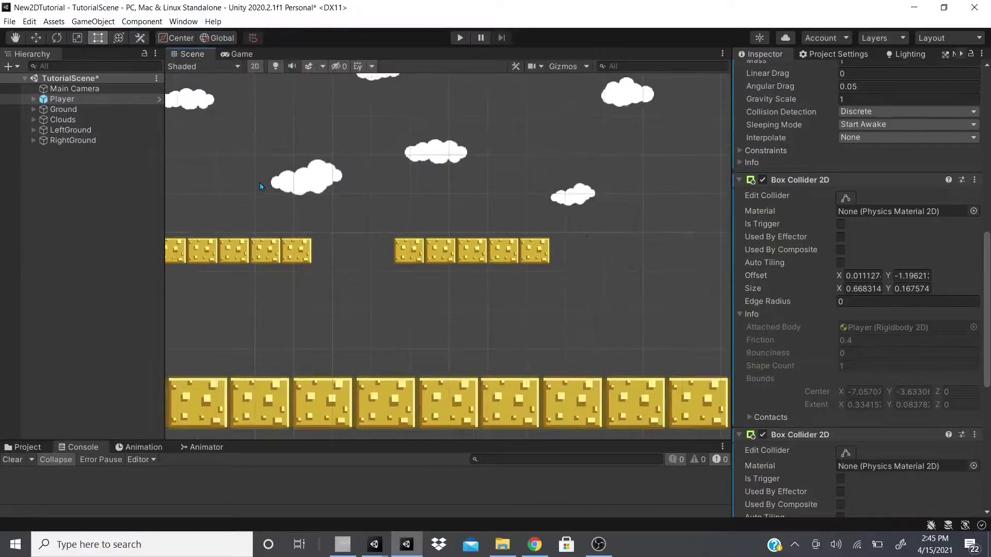
{"action": "scroll", "coordinate": [259, 181], "scroll_direction": "up", "scroll_amount": 5}
{"action": "left_click", "coordinate": [845, 453]}
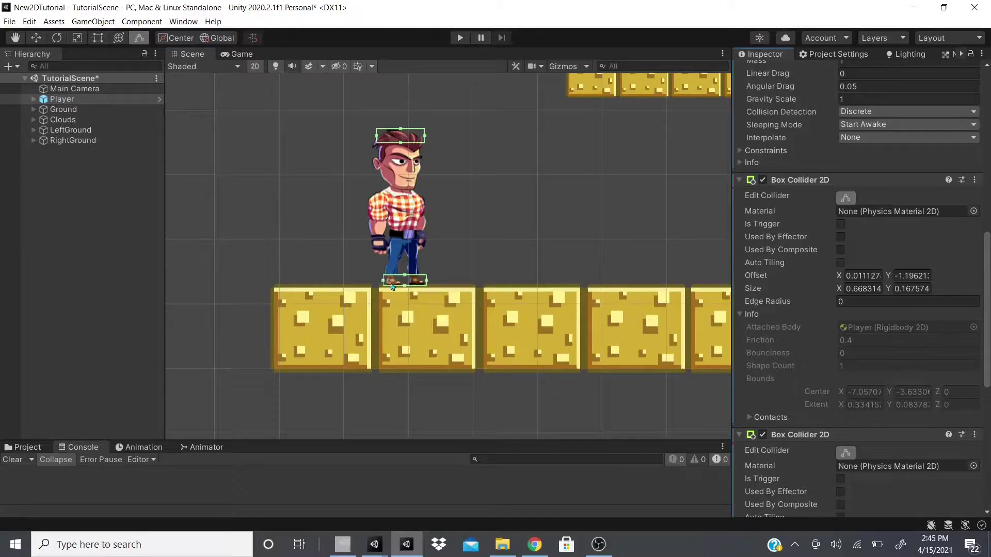
{"action": "middle_click_drag", "start_coordinate": [468, 271], "coordinate": [396, 324]}
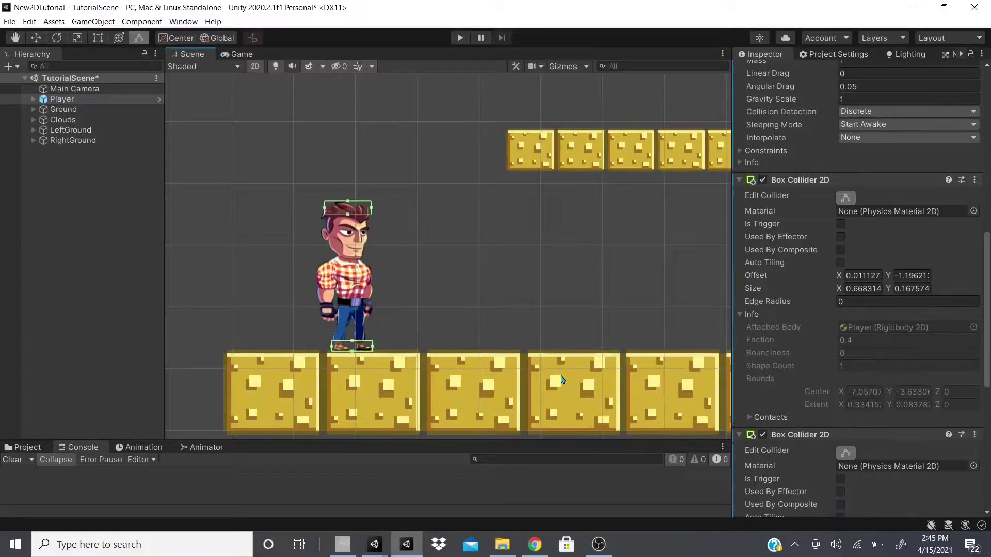
{"action": "scroll", "coordinate": [839, 368], "scroll_direction": "up", "scroll_amount": 5}
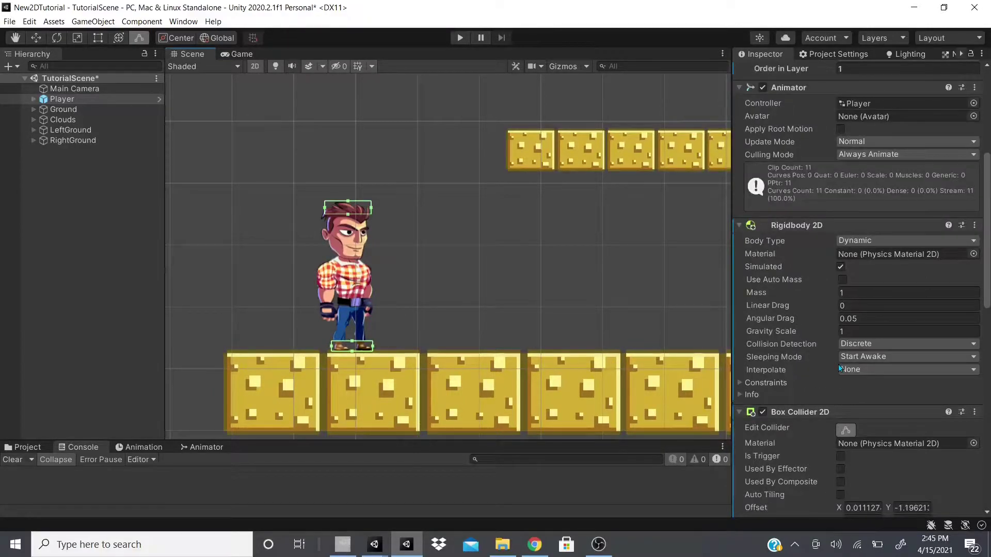
{"action": "scroll", "coordinate": [825, 268], "scroll_direction": "up", "scroll_amount": 5}
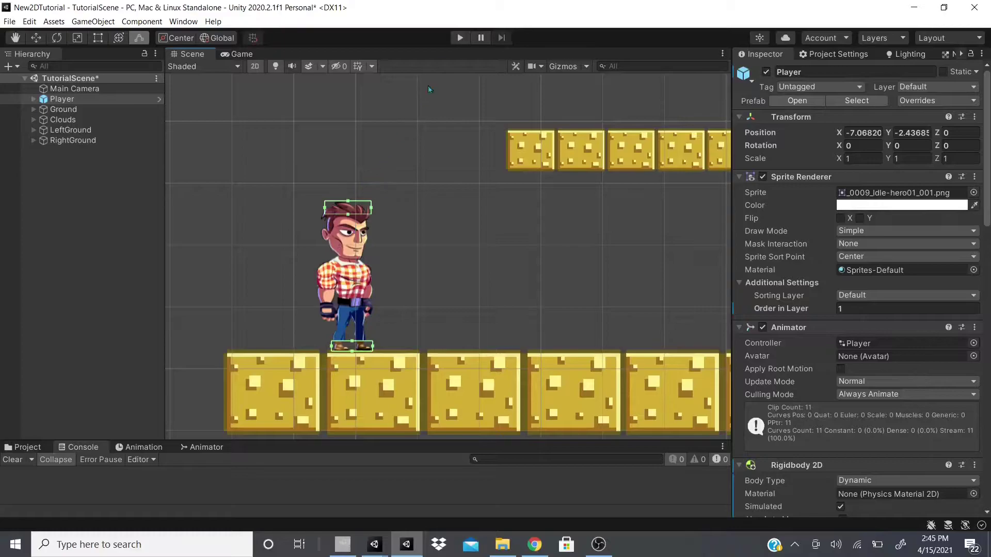
- Play-test the level, running and jumping the hero beneath the linked platforms until they fall, then stop
{"action": "left_click", "coordinate": [453, 38]}
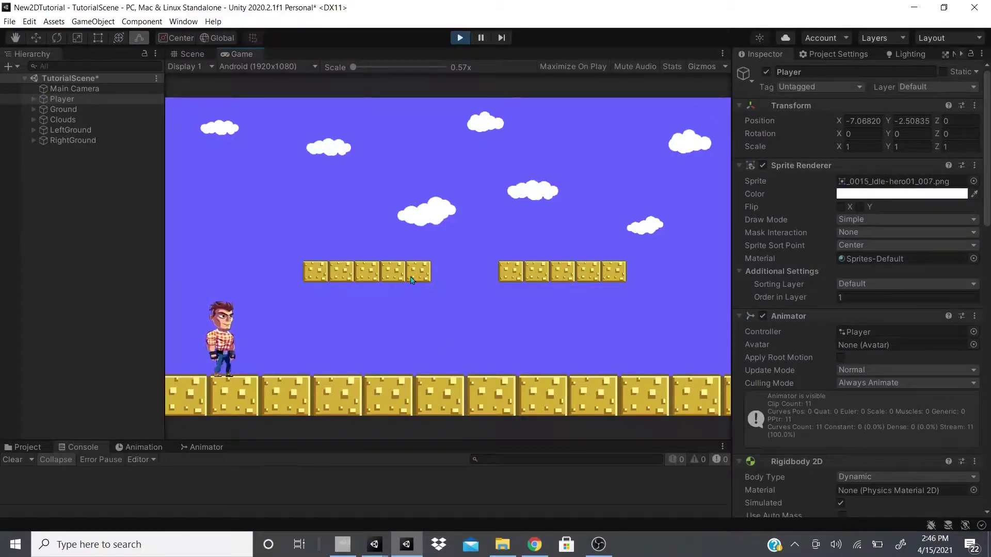
{"action": "key", "text": "Right"}
{"action": "key", "text": "Left"}
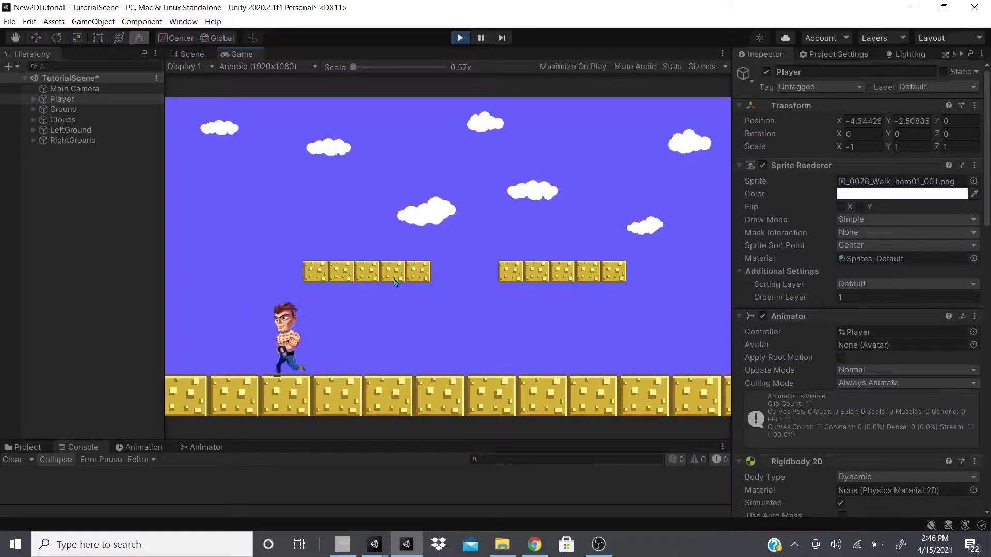
{"action": "key", "text": "Left"}
{"action": "key", "text": "space"}
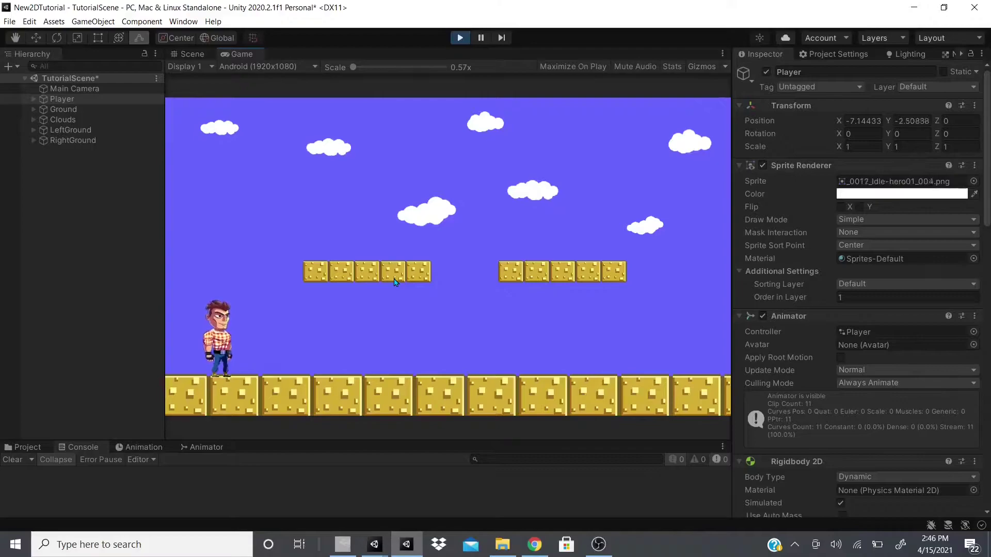
{"action": "key", "text": "space"}
{"action": "key", "text": "Right"}
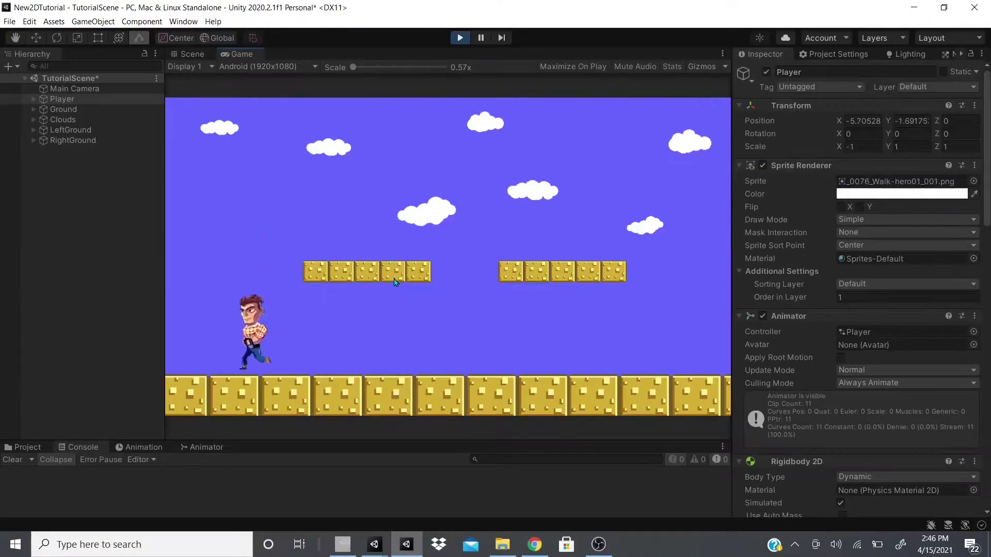
{"action": "key", "text": "Right"}
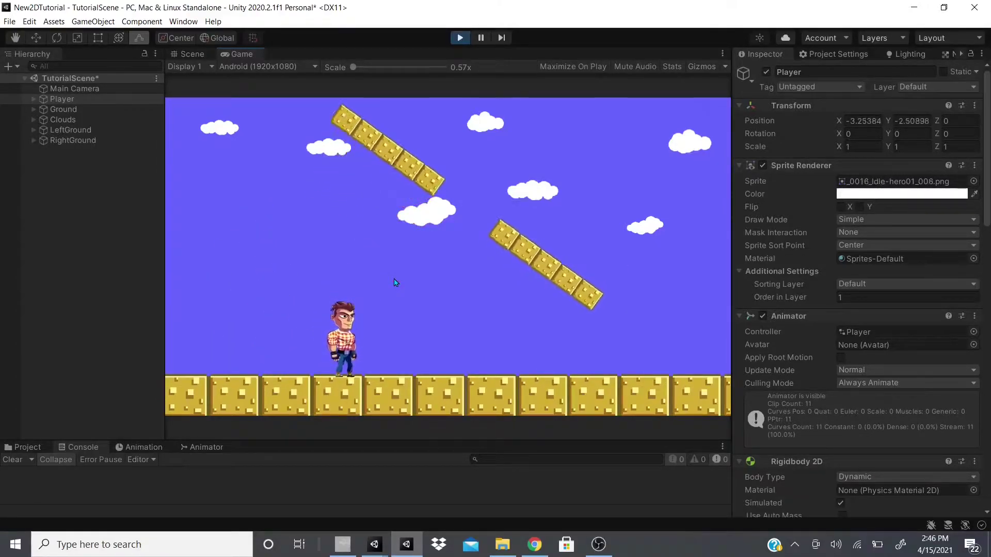
{"action": "key", "text": "Right"}
{"action": "key", "text": "space"}
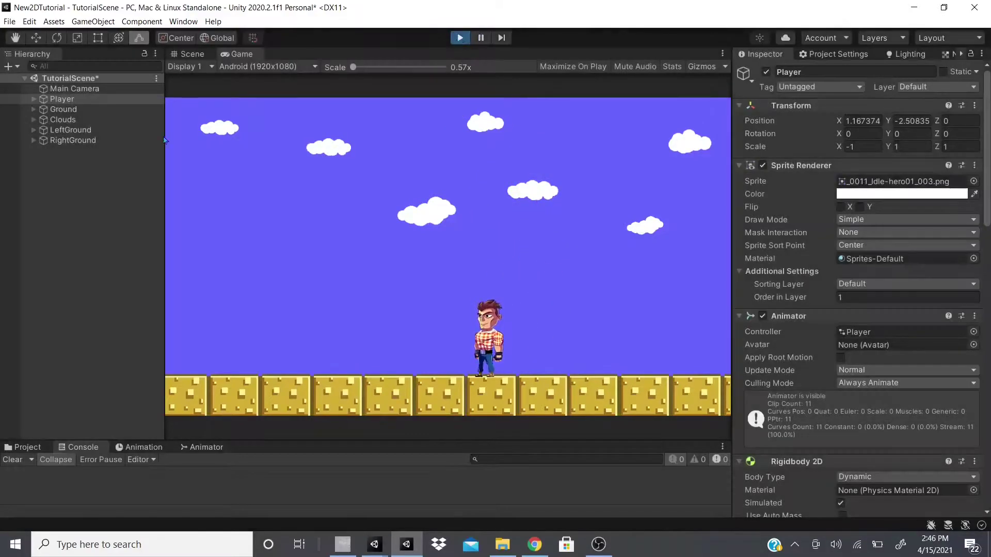
{"action": "key", "text": "ctrl+p"}
- Enable collision on LeftGround's Fixed Joint 2D and frame the two floating platforms
{"action": "left_click", "coordinate": [71, 129]}
{"action": "scroll", "coordinate": [928, 307], "scroll_direction": "down", "scroll_amount": 5}
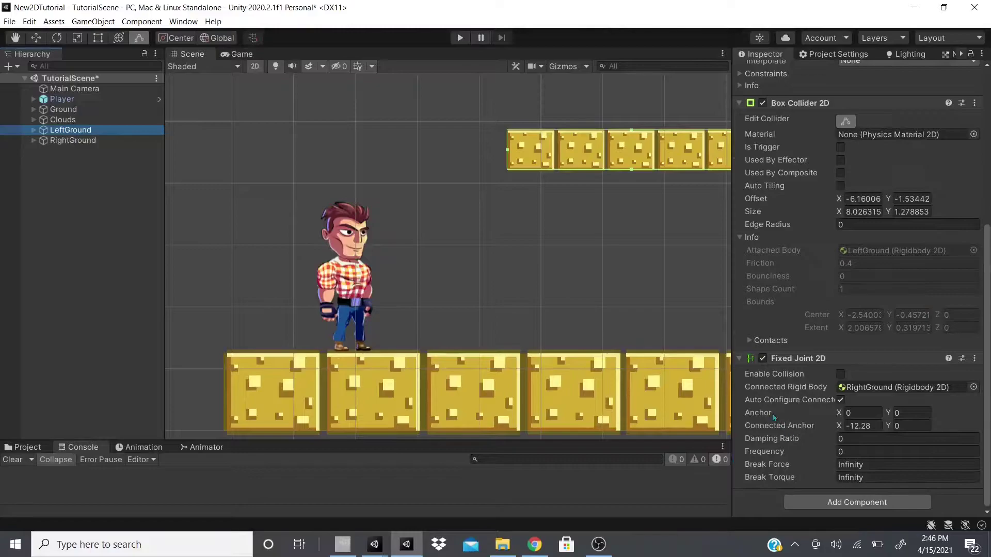
{"action": "left_click", "coordinate": [840, 374]}
{"action": "scroll", "coordinate": [506, 203], "scroll_direction": "down", "scroll_amount": 2}
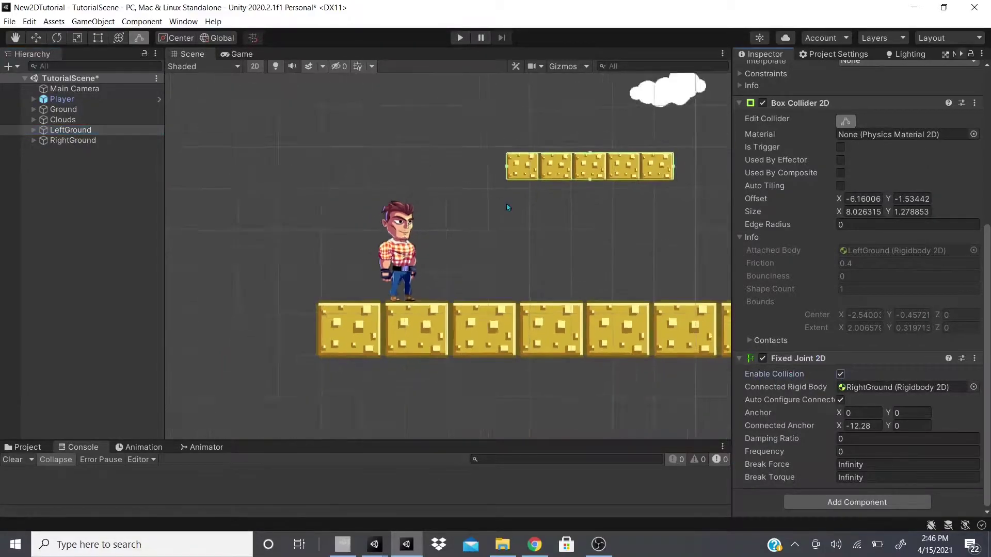
{"action": "middle_click_drag", "start_coordinate": [507, 203], "coordinate": [331, 183]}
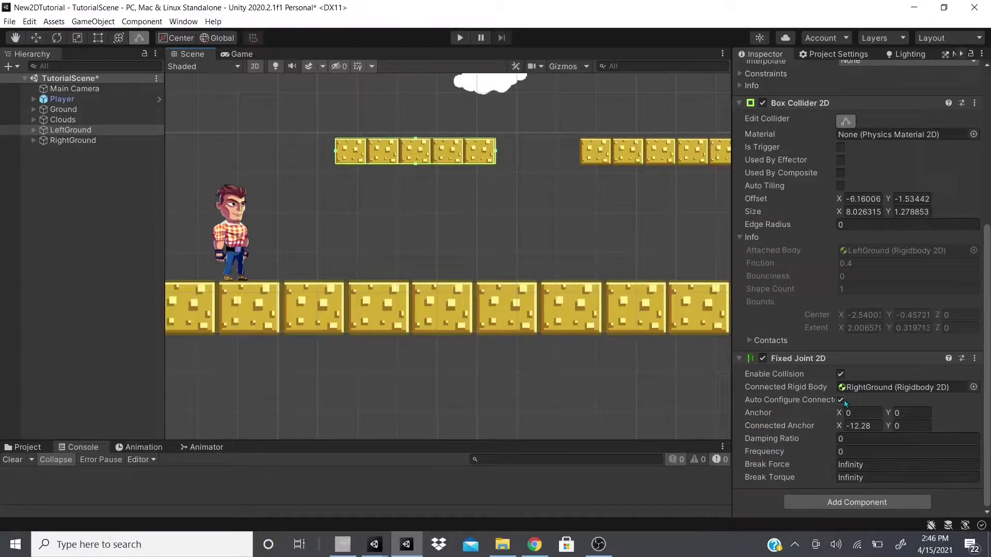
{"action": "scroll", "coordinate": [497, 169], "scroll_direction": "up", "scroll_amount": 3}
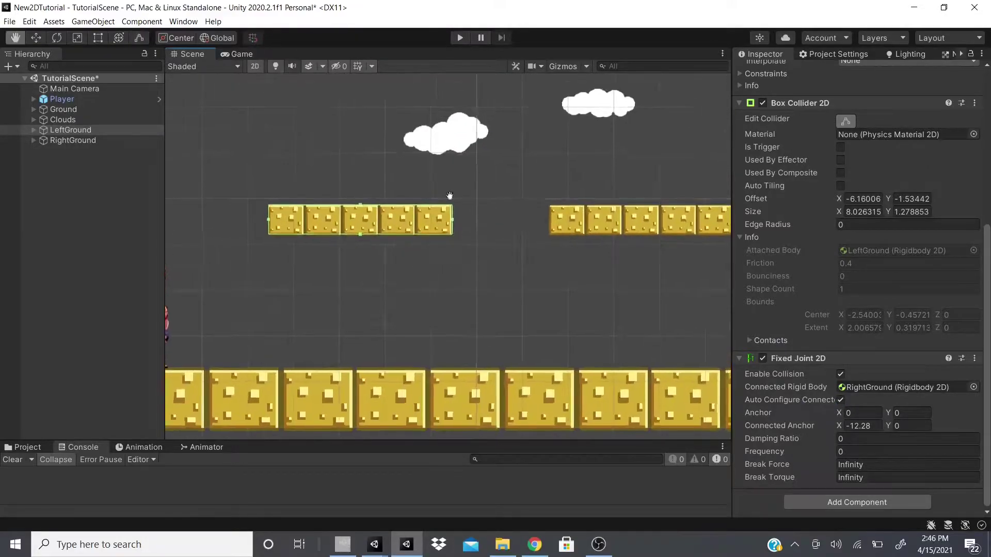
- Turn off auto-configure; set anchor (2.4, -1.46), connected anchor (-14.93, -1.42), frequency 1.38
{"action": "left_click", "coordinate": [841, 401]}
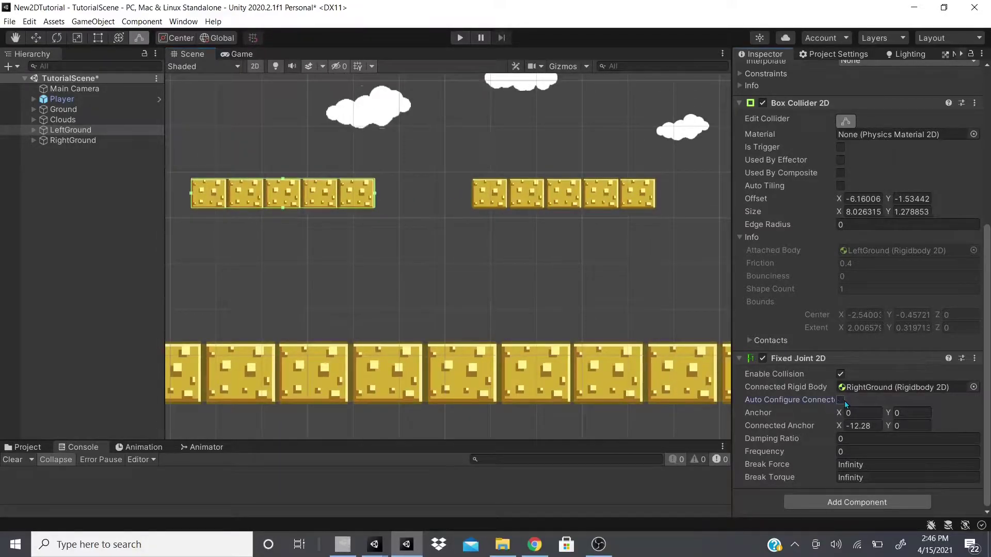
{"action": "left_click_drag", "start_coordinate": [839, 427], "coordinate": [820, 430]}
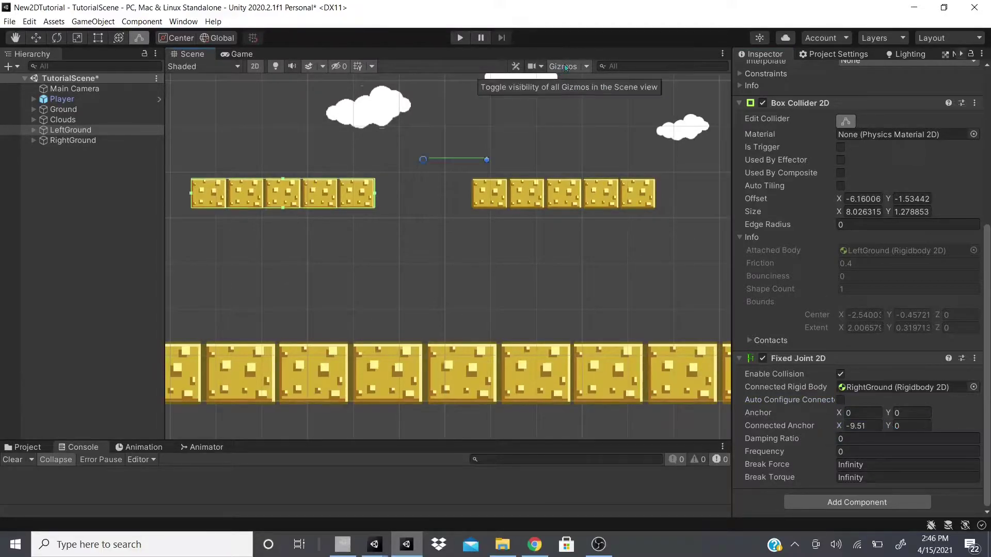
{"action": "left_click_drag", "start_coordinate": [837, 426], "coordinate": [767, 420]}
{"action": "left_click", "coordinate": [749, 410]}
{"action": "left_click_drag", "start_coordinate": [841, 413], "coordinate": [860, 420]}
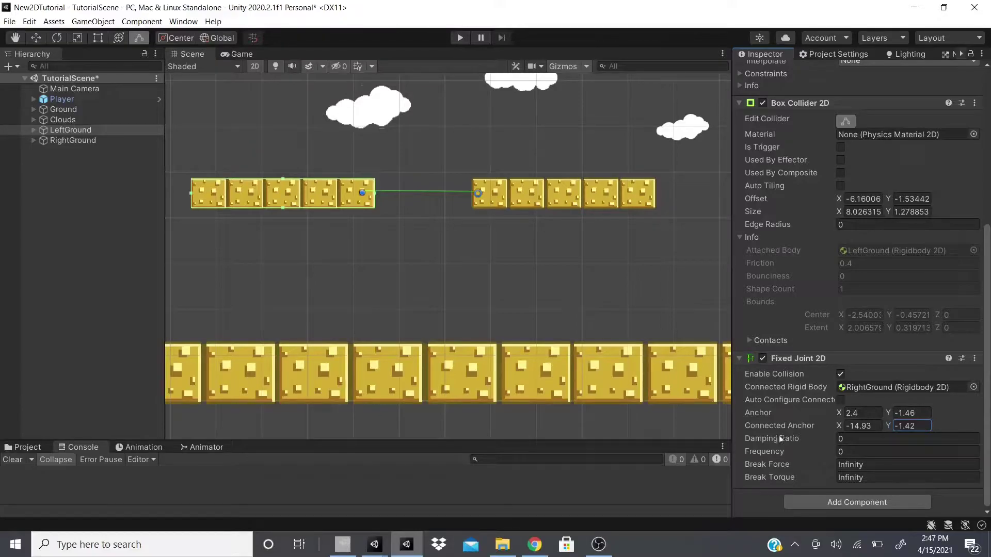
{"action": "mouse_move", "coordinate": [778, 438]}
{"action": "left_click_drag", "start_coordinate": [756, 447], "coordinate": [788, 450]}
- Test at frequency 2.09, jumping the hero into both platforms, then raise the frequency to 7.86
{"action": "key", "text": "ctrl+p"}
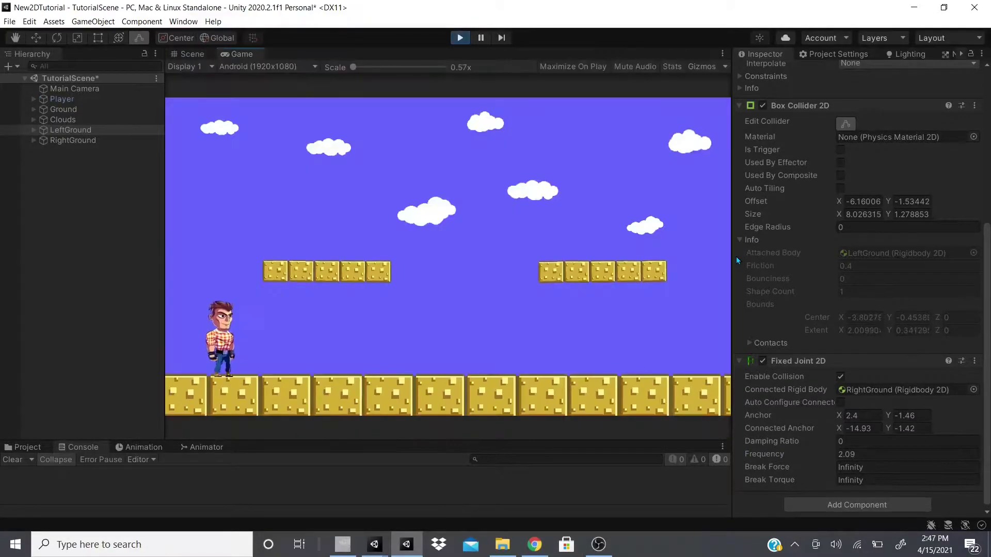
{"action": "key", "text": "Right"}
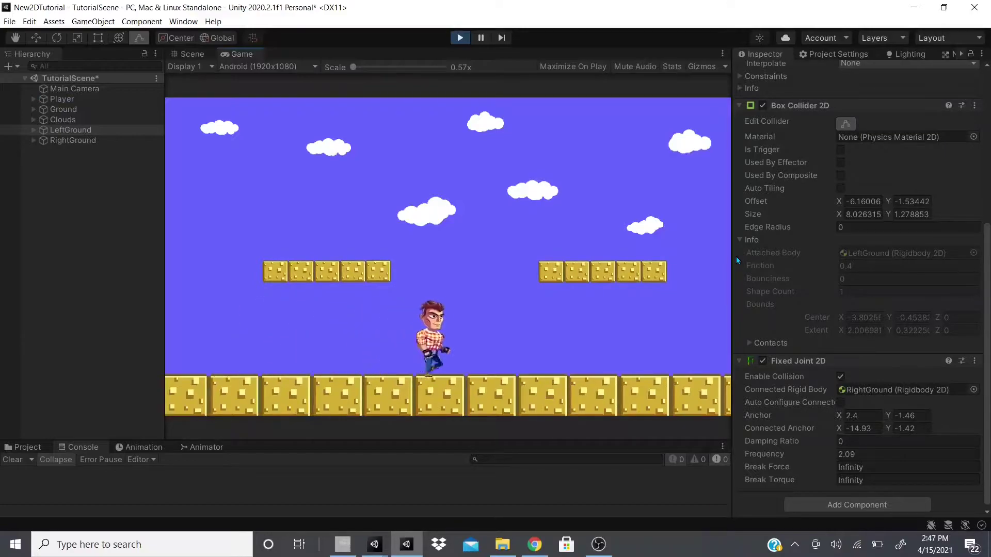
{"action": "key", "text": "Left"}
{"action": "key", "text": "Left"}
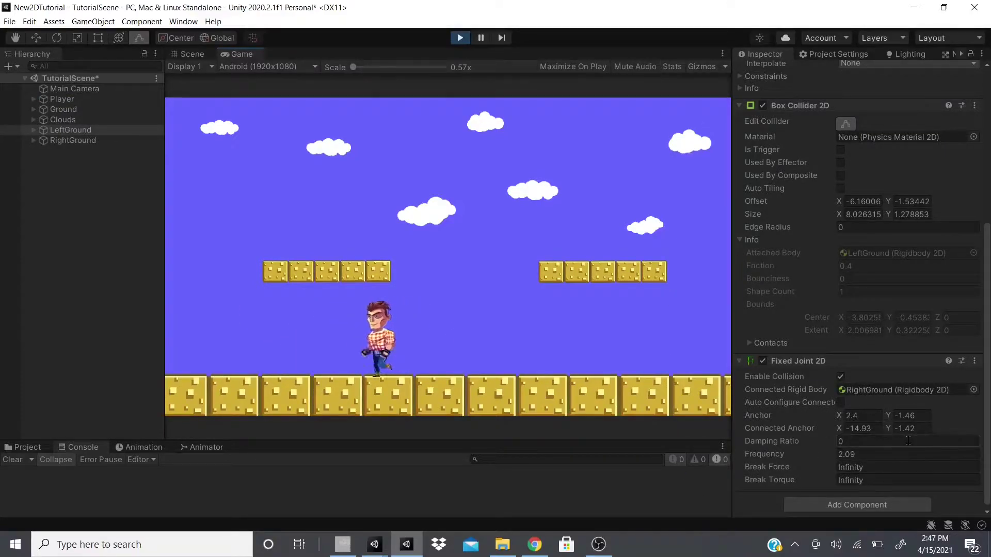
{"action": "key", "text": "space"}
{"action": "key", "text": "Right"}
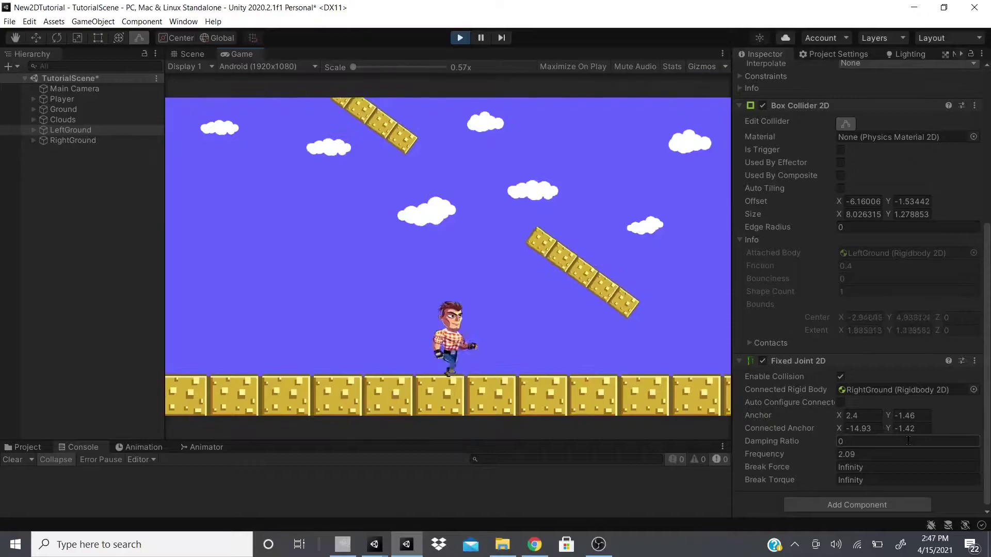
{"action": "key", "text": "space"}
{"action": "key", "text": "ctrl+p"}
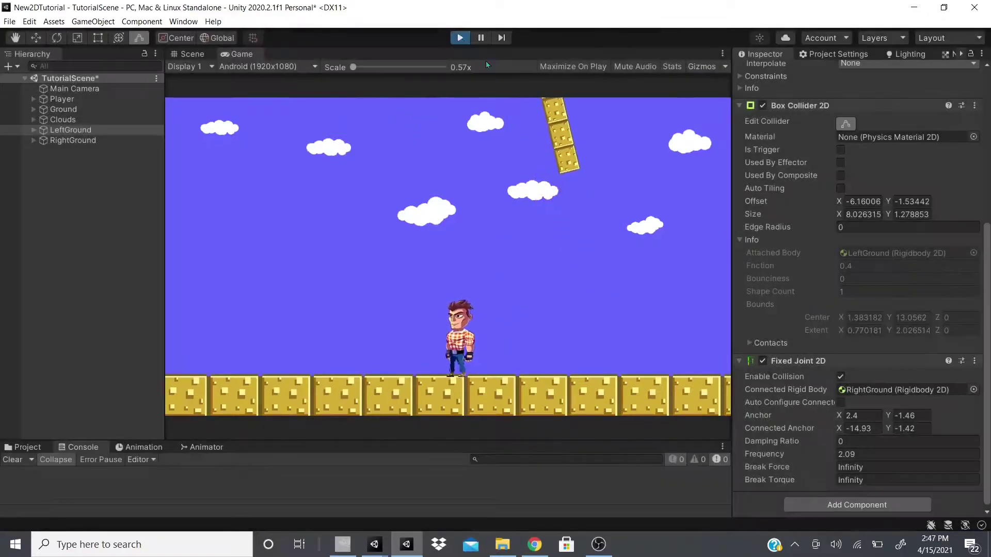
{"action": "left_click_drag", "start_coordinate": [766, 452], "coordinate": [887, 463]}
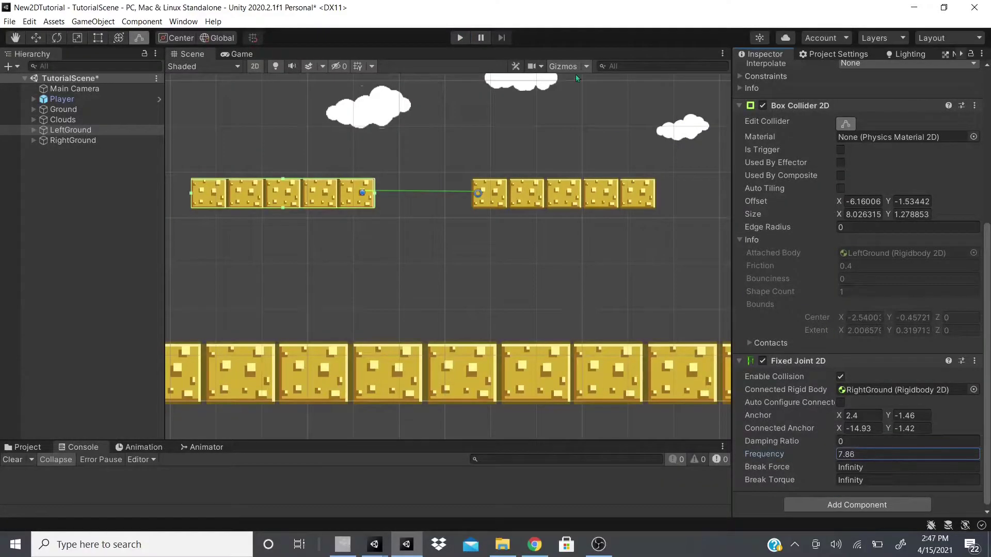
- Start and stop a Play-mode test of the joint at frequency 7.86
{"action": "left_click", "coordinate": [454, 38]}
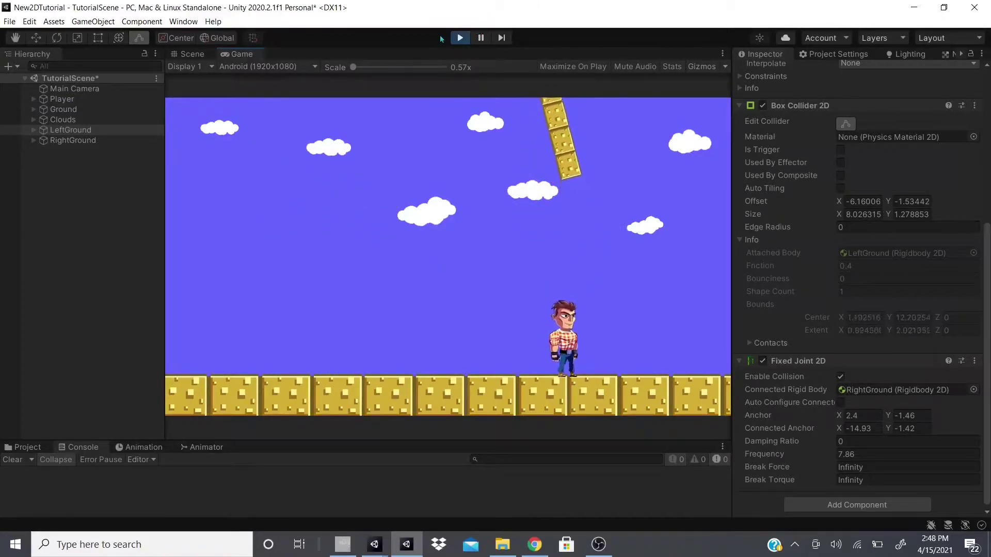
{"action": "left_click", "coordinate": [461, 40]}
{"action": "left_click", "coordinate": [879, 467]}
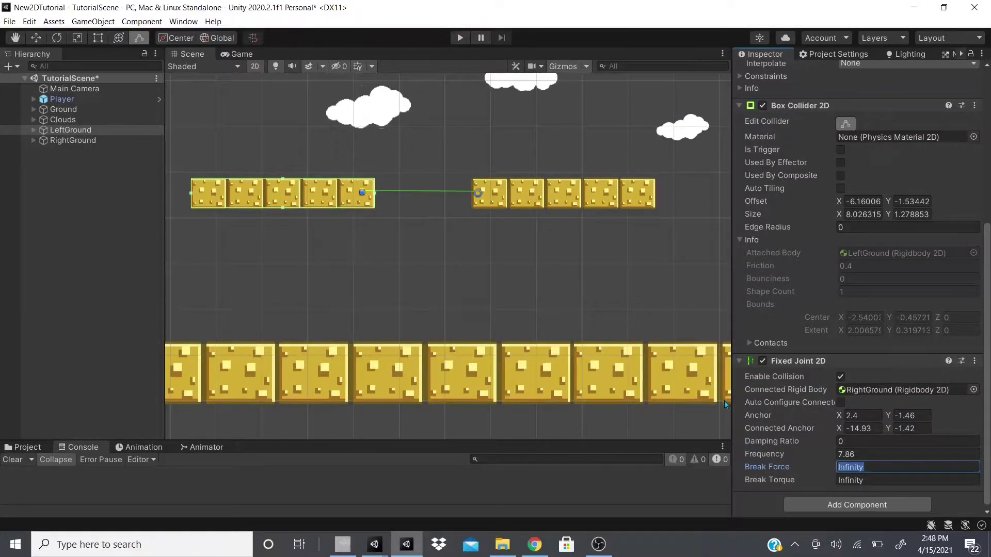
- Set the Fixed Joint 2D Break Force and Break Torque to 1
{"action": "left_click", "coordinate": [874, 468]}
{"action": "key", "text": "BackSpace"}
{"action": "key", "text": "BackSpace"}
{"action": "key", "text": "BackSpace"}
{"action": "key", "text": "BackSpace"}
{"action": "key", "text": "BackSpace"}
{"action": "left_click", "coordinate": [883, 478]}
{"action": "type", "text": "1"}
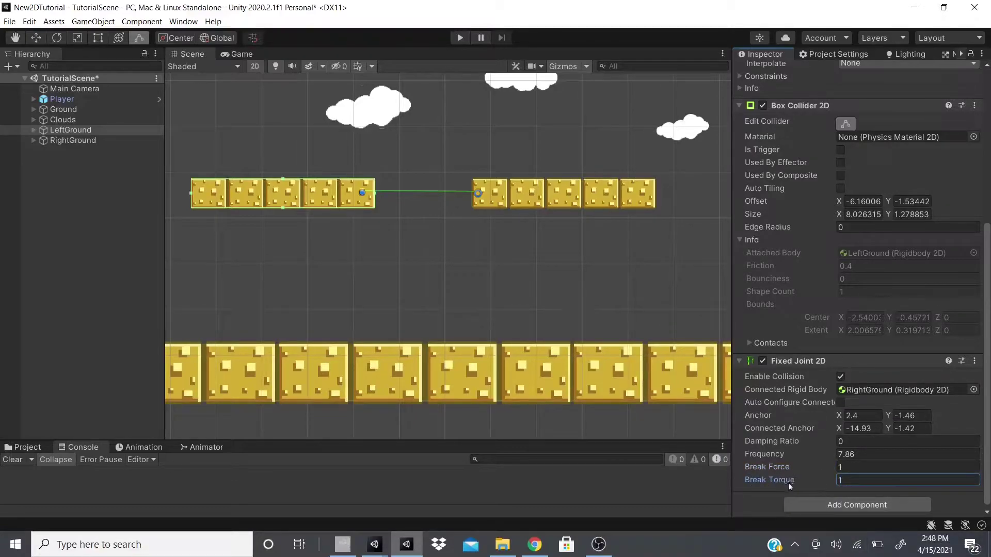
- Play-test by running and jumping the character into the platforms until they break loose
{"action": "left_click", "coordinate": [464, 41]}
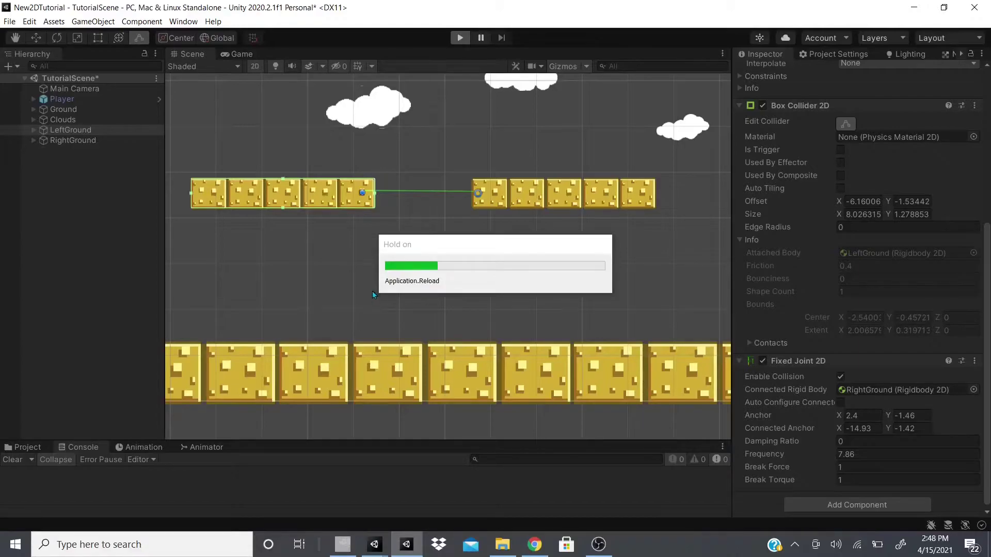
{"action": "key", "text": "Left"}
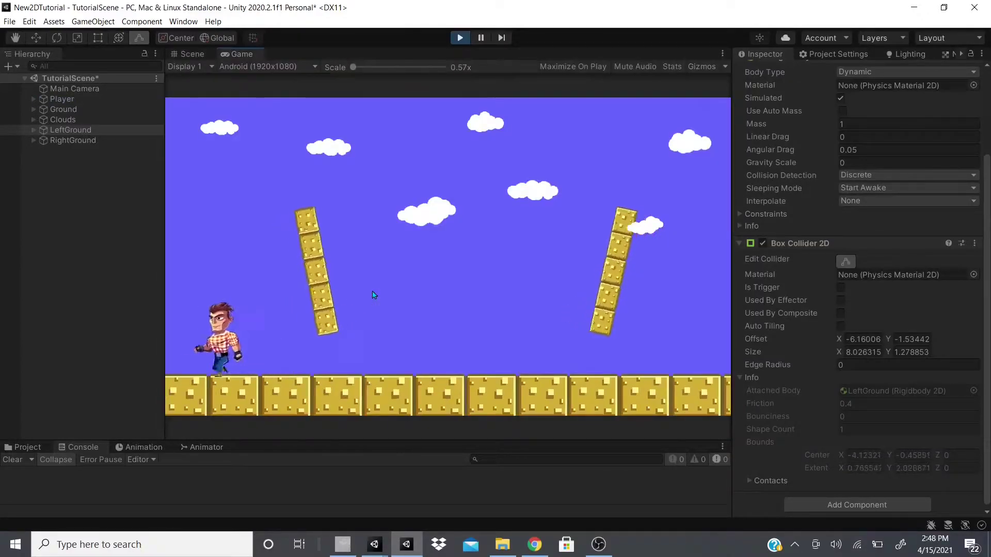
{"action": "key", "text": "Right"}
{"action": "key", "text": "Right"}
{"action": "key", "text": "space"}
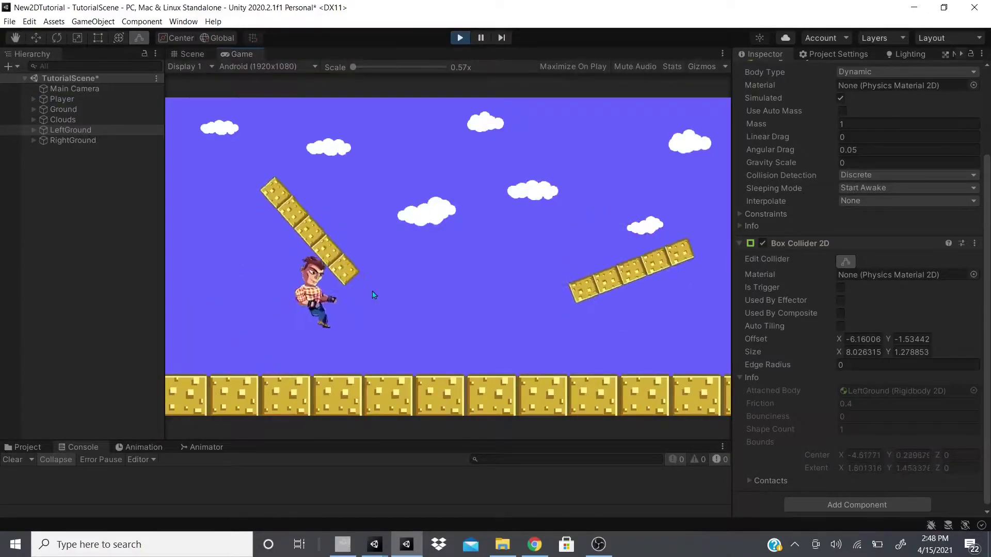
{"action": "key", "text": "space"}
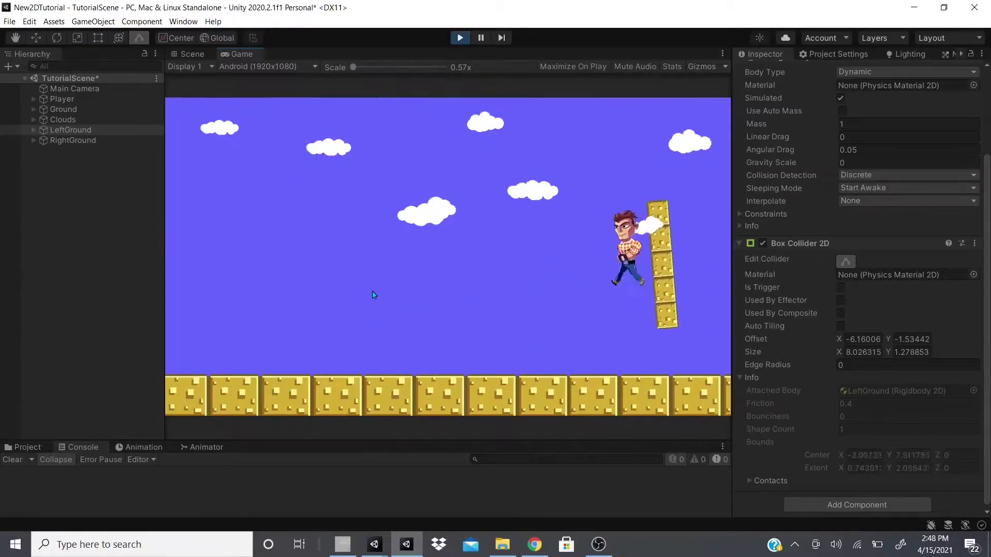
{"action": "key", "text": "Left"}
{"action": "left_click", "coordinate": [460, 38]}
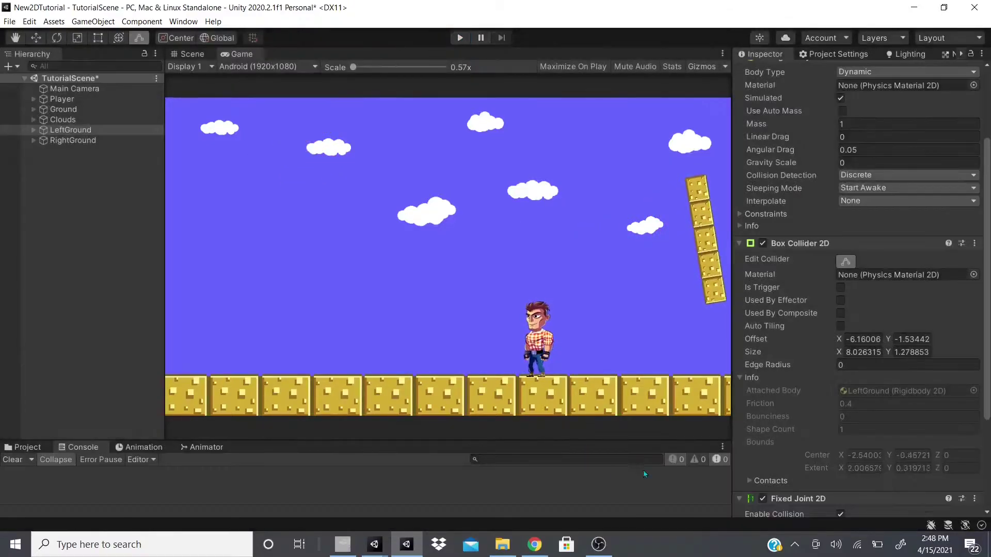
- Set Break Force and Break Torque to 50 and run a short play test
{"action": "scroll", "coordinate": [857, 309], "scroll_direction": "down", "scroll_amount": 5}
{"action": "left_click", "coordinate": [877, 464]}
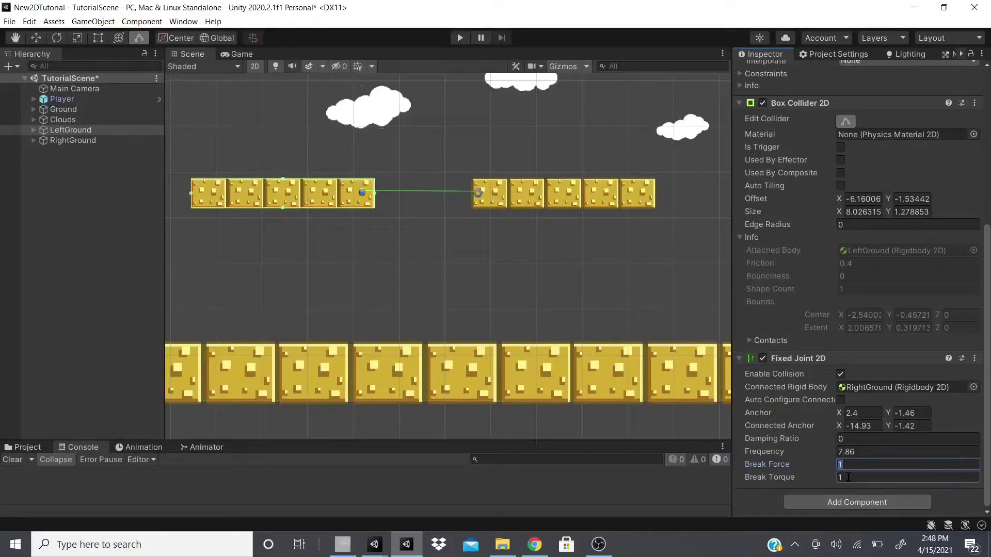
{"action": "type", "text": "50"}
{"action": "left_click", "coordinate": [848, 478]}
{"action": "type", "text": "50"}
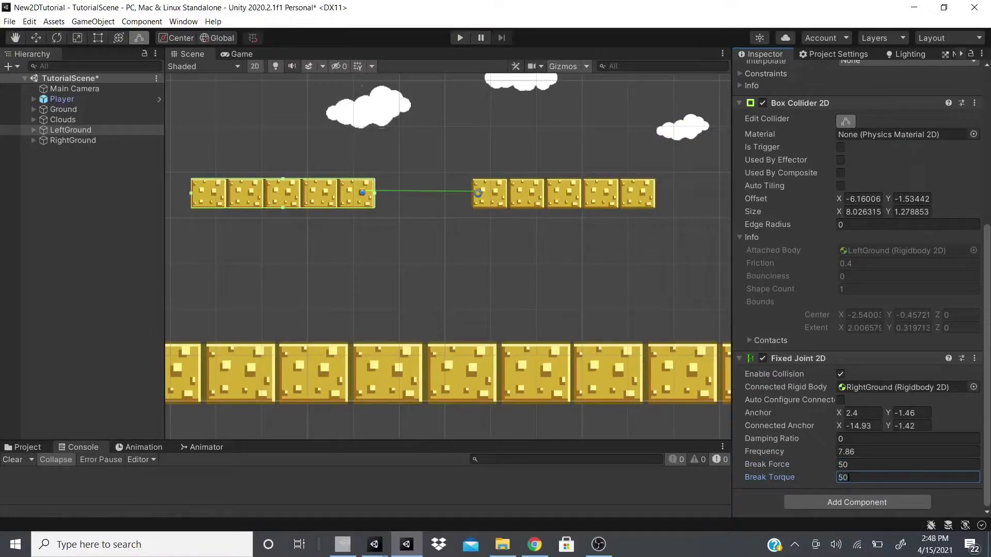
{"action": "left_click", "coordinate": [461, 40]}
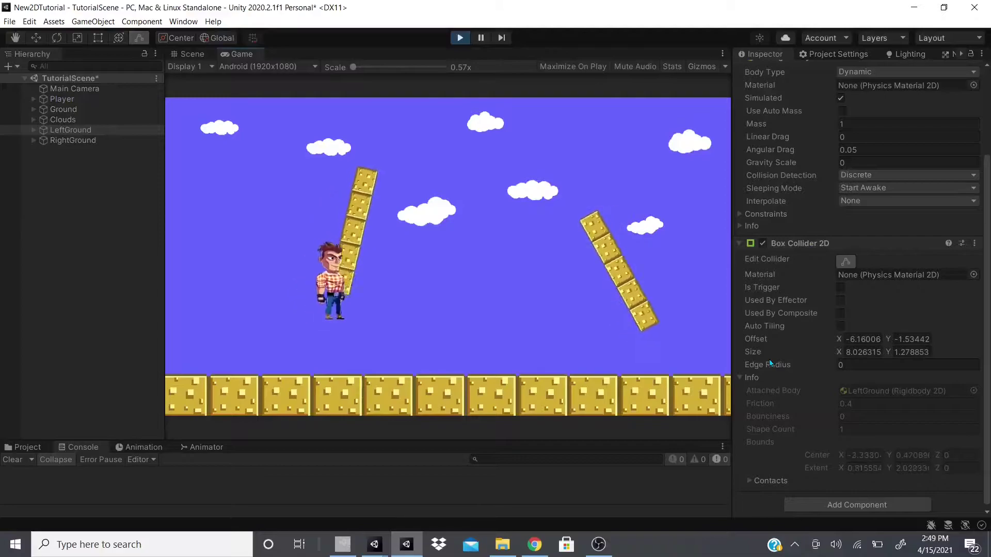
{"action": "left_click", "coordinate": [459, 37]}
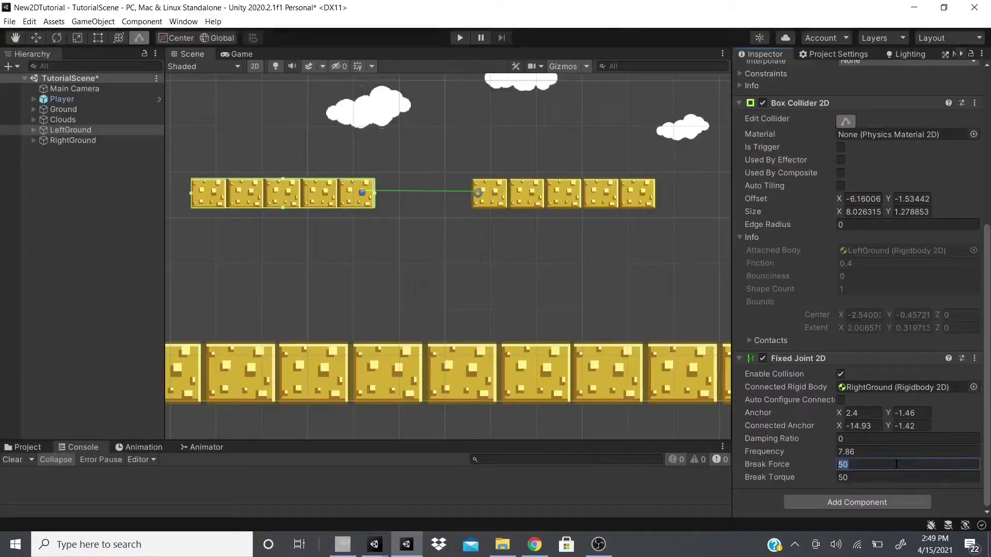
- Play-test with 5000 break limits, jumping the character up into the left platform
{"action": "left_click", "coordinate": [460, 38]}
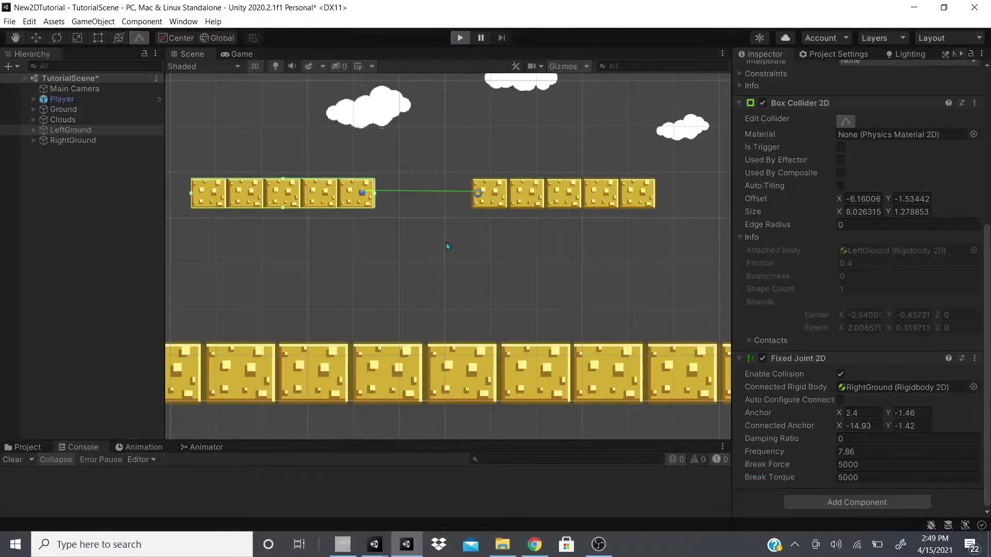
{"action": "key", "text": "Right"}
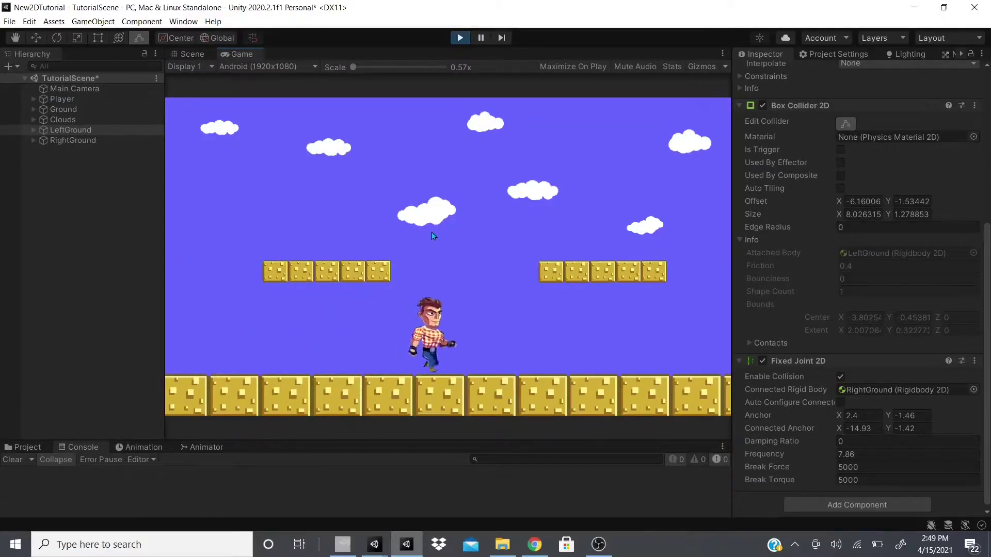
{"action": "key", "text": "space"}
{"action": "key", "text": "Left"}
{"action": "key", "text": "space"}
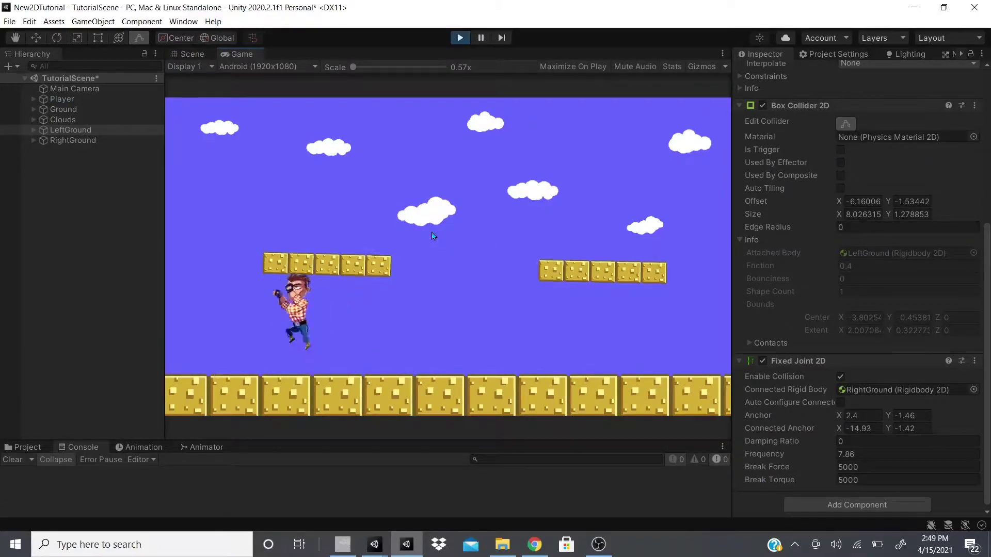